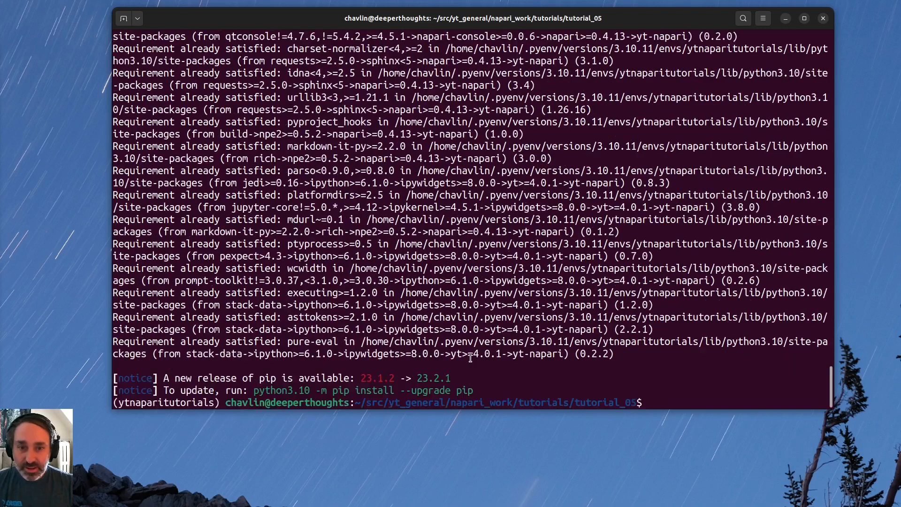
Launch napari from the terminal and enlarge its window to fill most of the desktop.
{"action": "scroll", "coordinate": [479, 348], "scroll_direction": "up", "scroll_amount": 5}
{"action": "scroll", "coordinate": [478, 347], "scroll_direction": "down", "scroll_amount": 5}
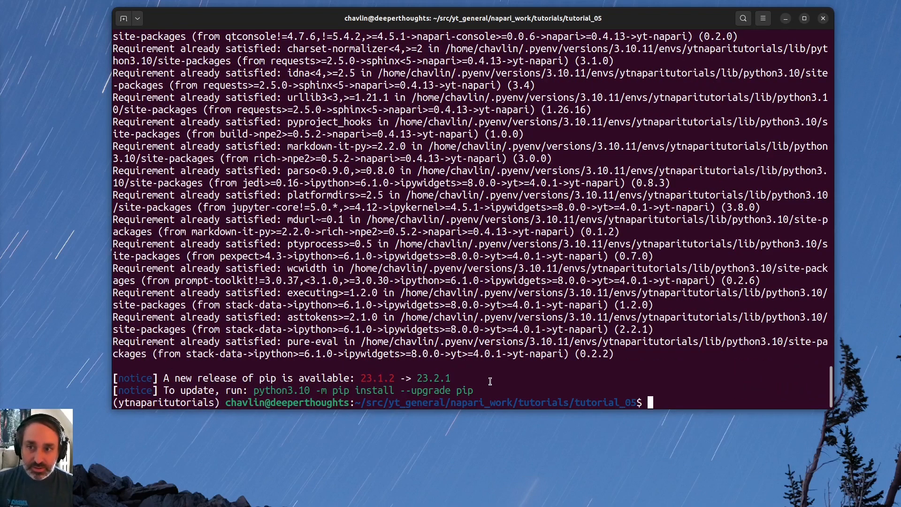
{"action": "type", "text": "napari"}
{"action": "key", "text": "Return"}
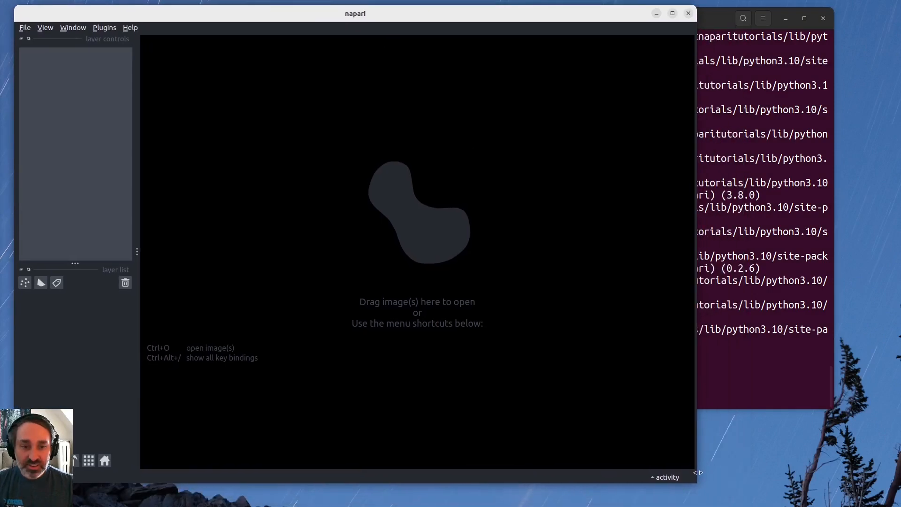
{"action": "left_click_drag", "start_coordinate": [696, 479], "coordinate": [869, 501]}
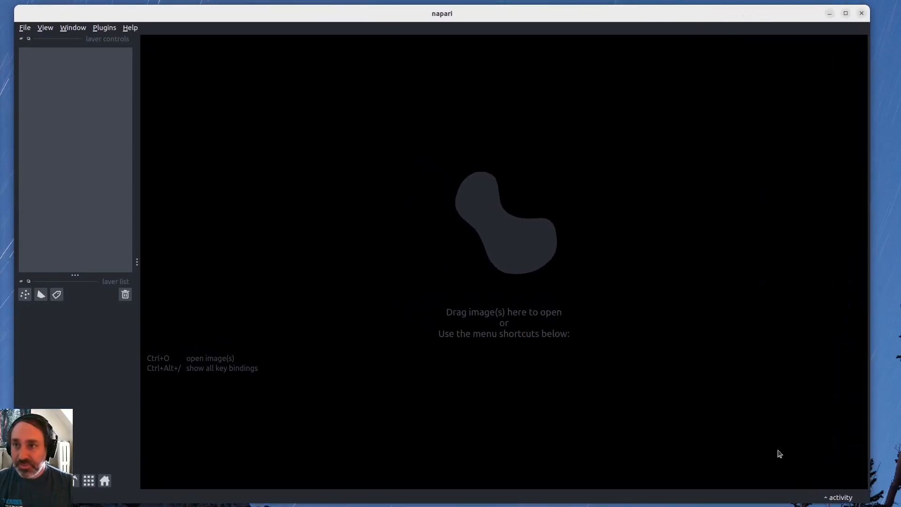
Open the yt Reader widget of the yt-napari plugin and widen it to nearly half of the window.
{"action": "left_click", "coordinate": [104, 27]}
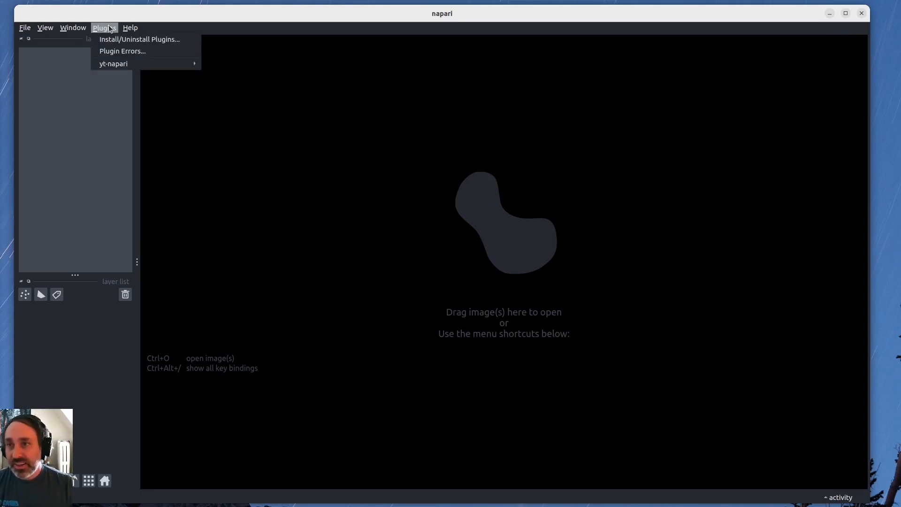
{"action": "left_click", "coordinate": [111, 29]}
{"action": "left_click", "coordinate": [110, 30]}
{"action": "mouse_move", "coordinate": [112, 66]}
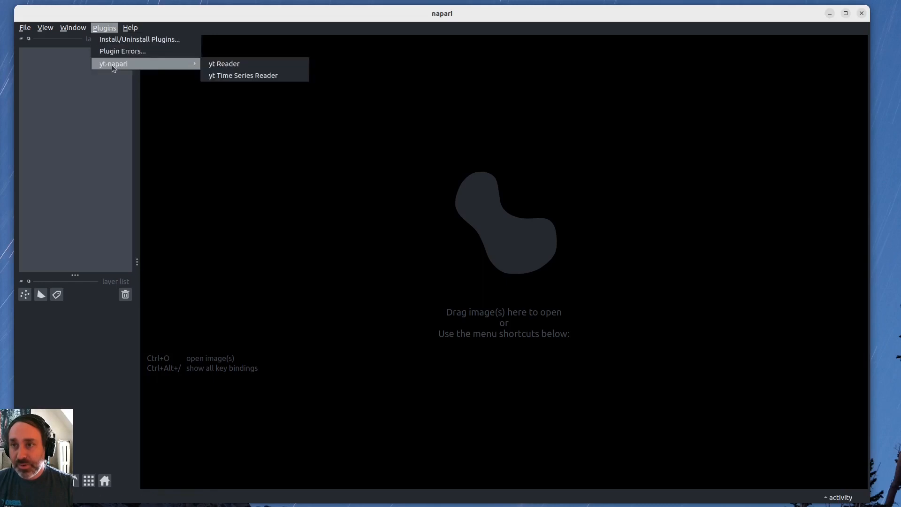
{"action": "left_click", "coordinate": [232, 66]}
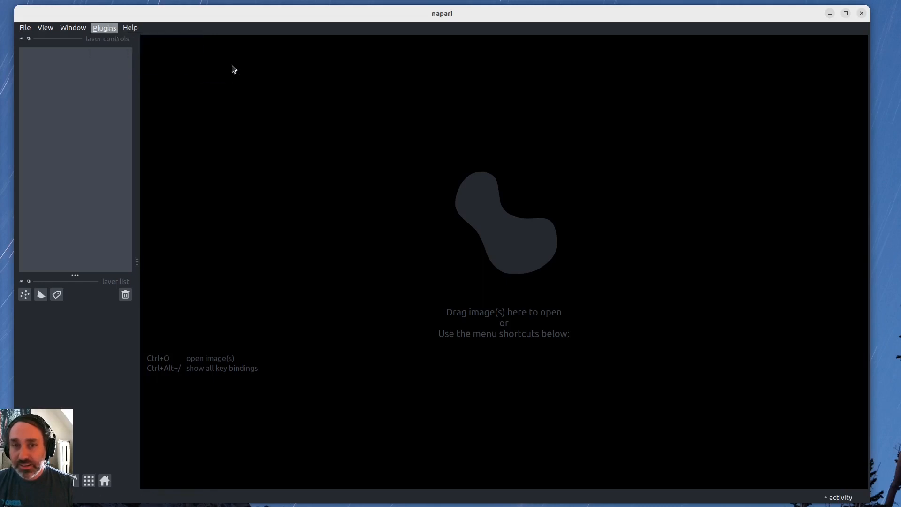
{"action": "left_click_drag", "start_coordinate": [710, 246], "coordinate": [484, 248]}
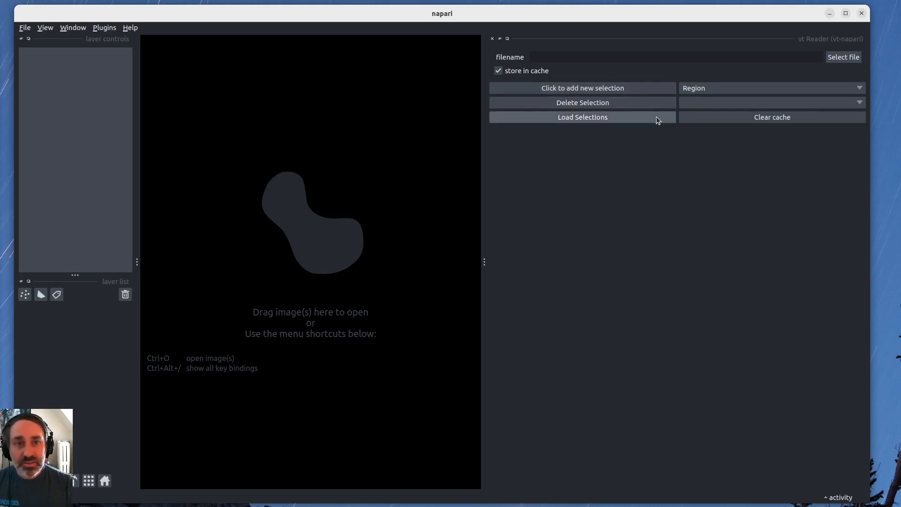
Choose the file data0025 from yt_sample_sets/DeeplyNestedZoom/DD0025 as the dataset to read.
{"action": "left_click", "coordinate": [844, 57]}
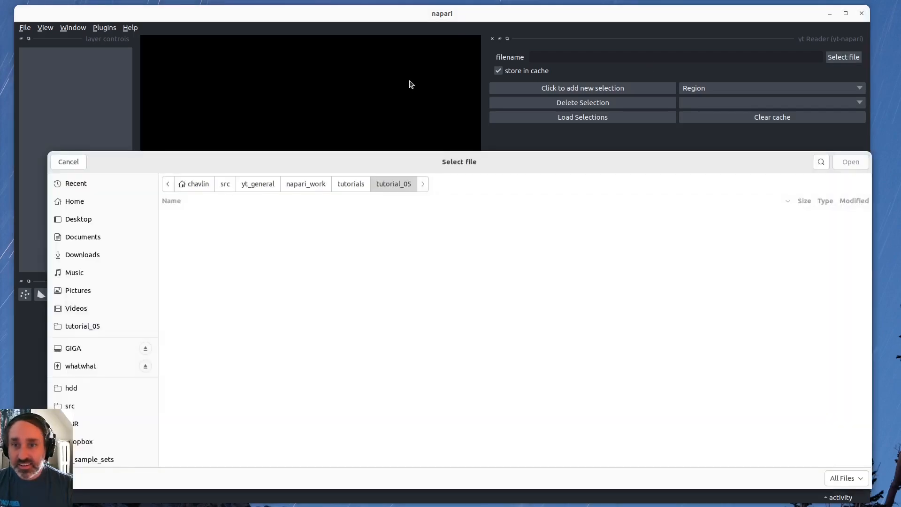
{"action": "left_click", "coordinate": [111, 460]}
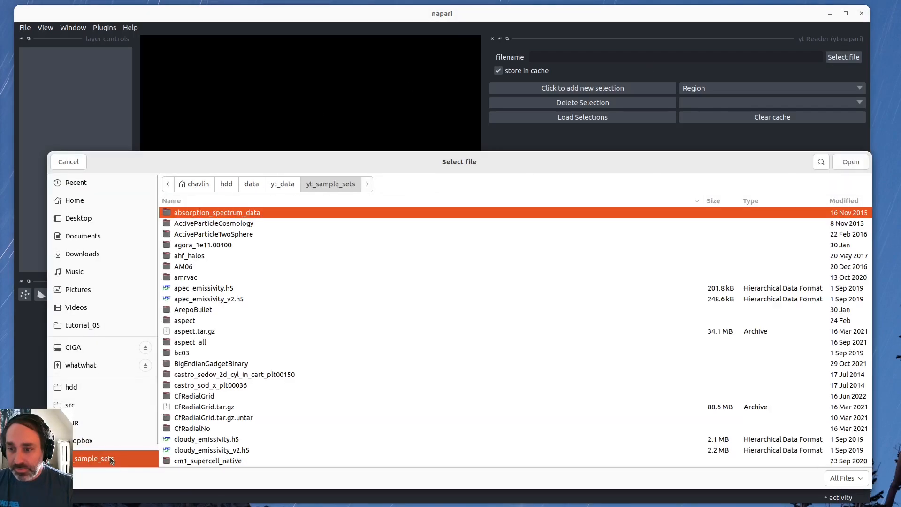
{"action": "scroll", "coordinate": [209, 266], "scroll_direction": "down", "scroll_amount": 8}
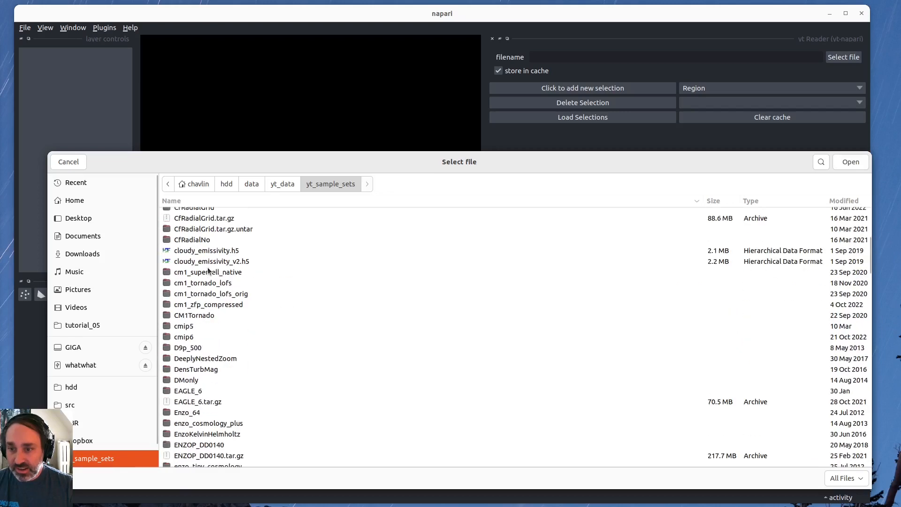
{"action": "left_click", "coordinate": [212, 326]}
{"action": "double_click", "coordinate": [212, 326]}
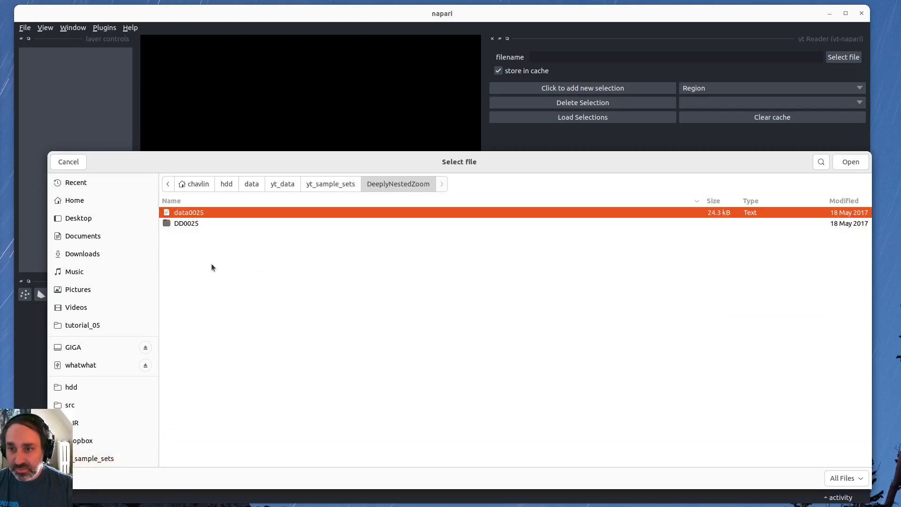
{"action": "double_click", "coordinate": [193, 224]}
{"action": "scroll", "coordinate": [234, 251], "scroll_direction": "down", "scroll_amount": 15}
{"action": "scroll", "coordinate": [231, 407], "scroll_direction": "down", "scroll_amount": 20}
{"action": "scroll", "coordinate": [254, 436], "scroll_direction": "down", "scroll_amount": 18}
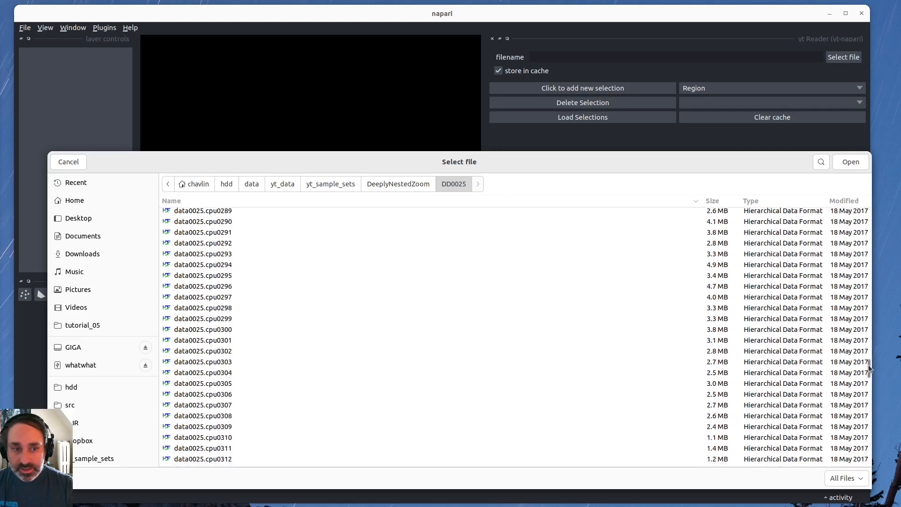
{"action": "left_click_drag", "start_coordinate": [868, 369], "coordinate": [875, 488]}
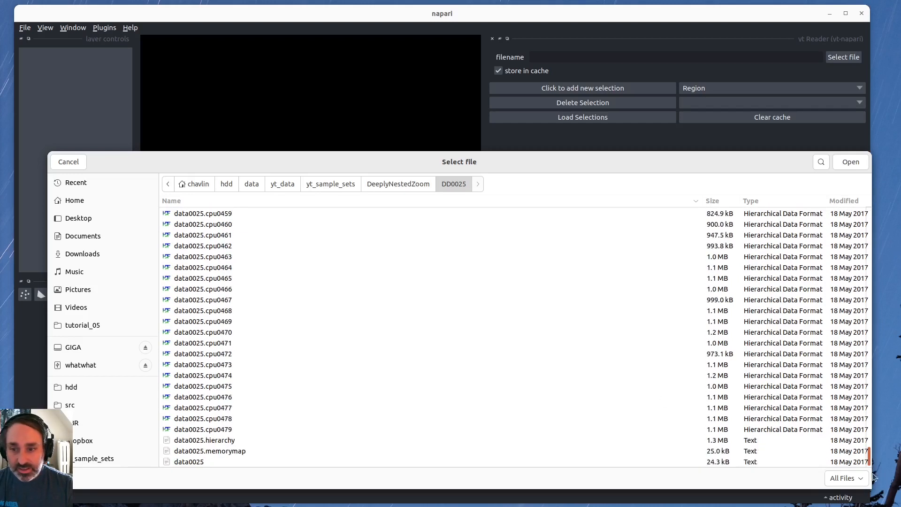
{"action": "left_click", "coordinate": [223, 462]}
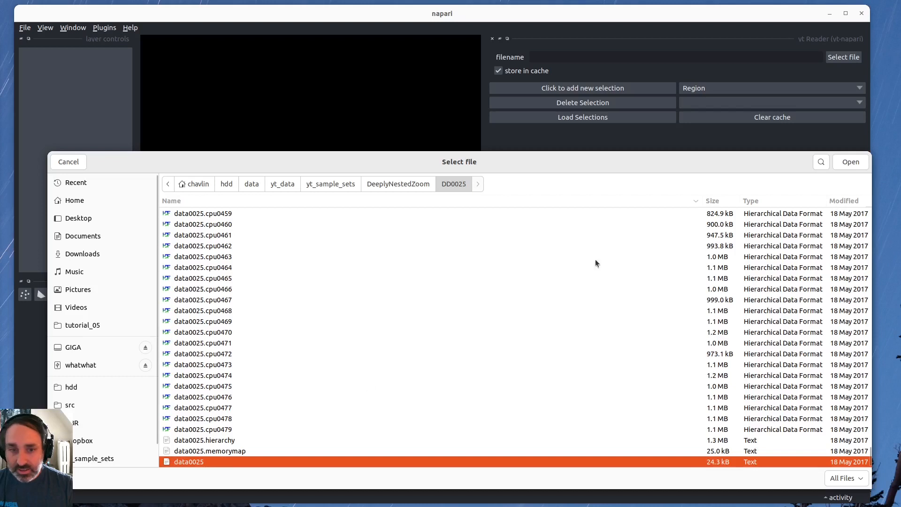
{"action": "left_click", "coordinate": [849, 163]}
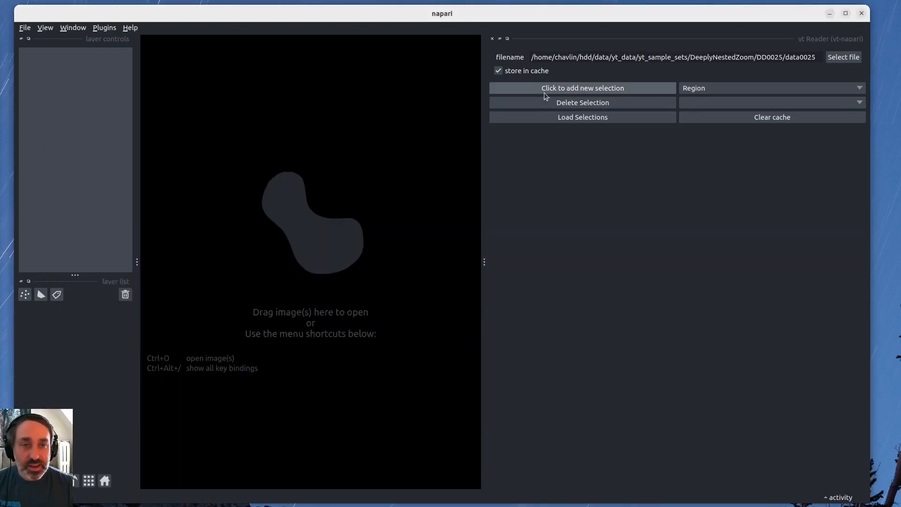
Add a first Region selection with field type gas and field name density, and collapse its settings.
{"action": "left_click", "coordinate": [724, 85]}
{"action": "left_click", "coordinate": [692, 73]}
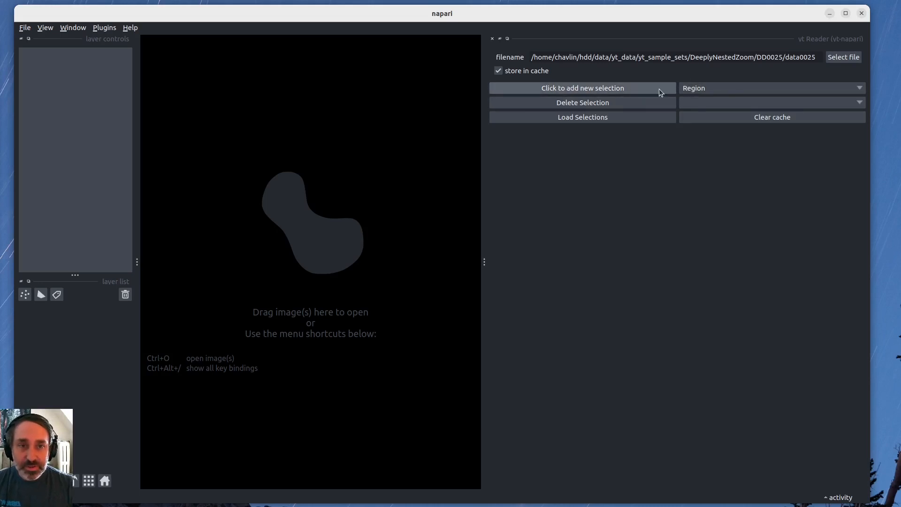
{"action": "left_click", "coordinate": [612, 90]}
{"action": "left_click", "coordinate": [676, 100]}
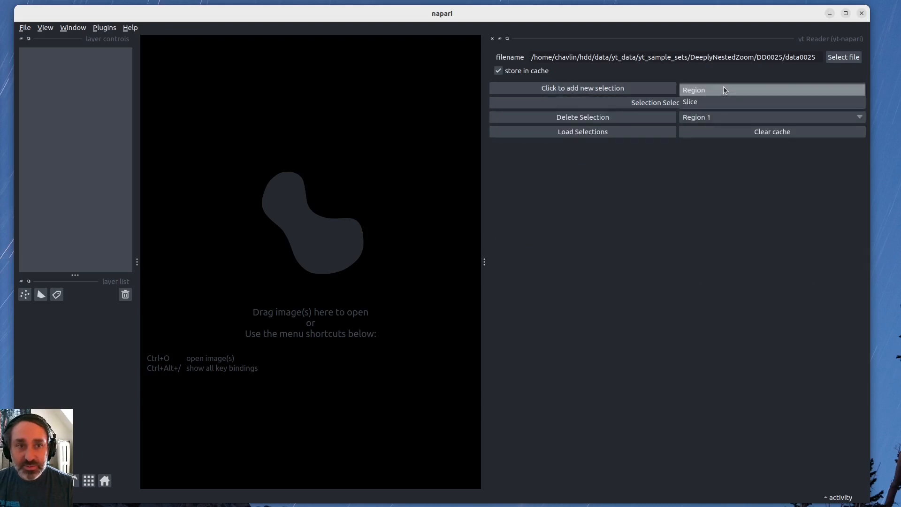
{"action": "left_click", "coordinate": [590, 99]}
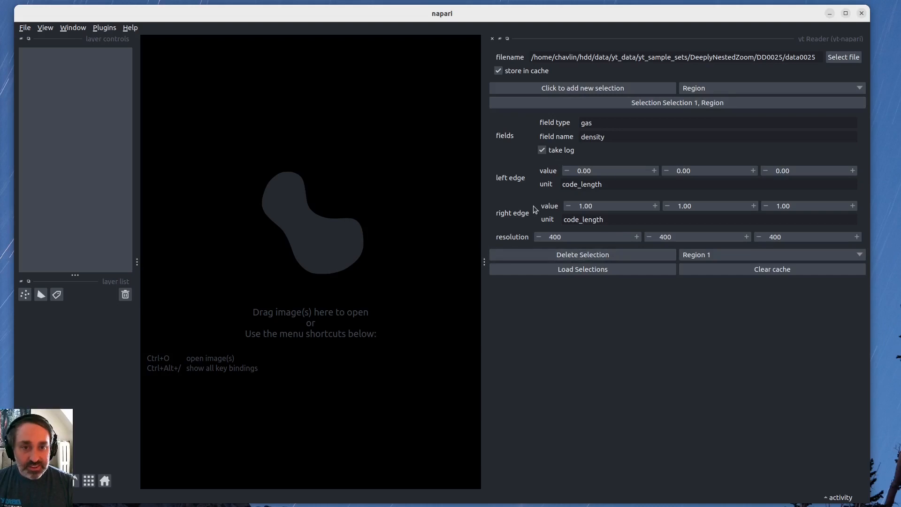
{"action": "left_click", "coordinate": [643, 100]}
{"action": "left_click", "coordinate": [643, 101]}
Add a second Region selection with field type gas and field name temperature, and collapse its settings.
{"action": "left_click", "coordinate": [629, 91]}
{"action": "left_click", "coordinate": [630, 106]}
{"action": "left_click", "coordinate": [636, 136]}
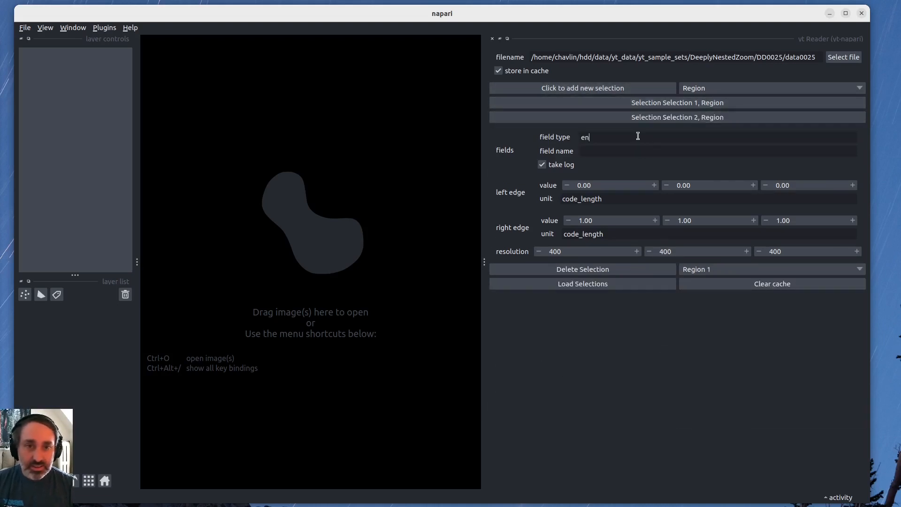
{"action": "type", "text": "gas"}
{"action": "key", "text": "Tab"}
{"action": "type", "text": "temp"}
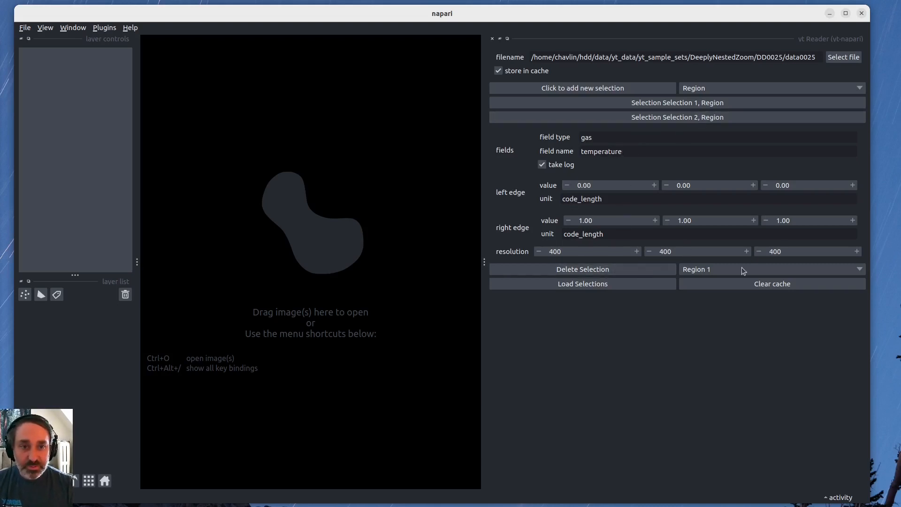
{"action": "left_click", "coordinate": [612, 119]}
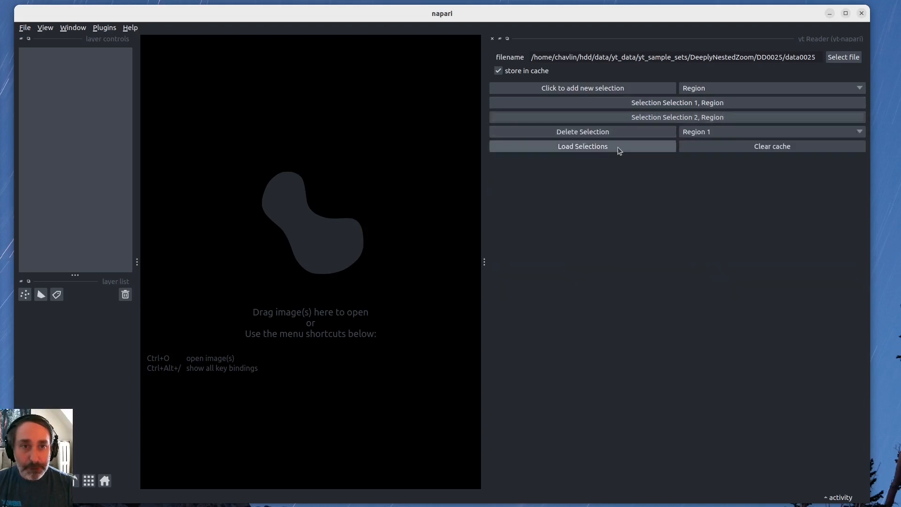
Add a third Region selection without field values, and delete Region 3 from the selections.
{"action": "left_click", "coordinate": [593, 89]}
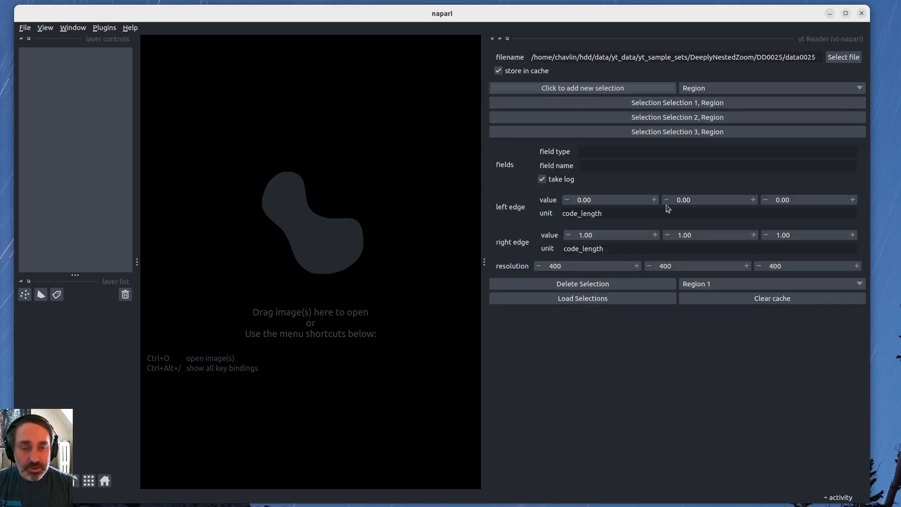
{"action": "left_click", "coordinate": [606, 135]}
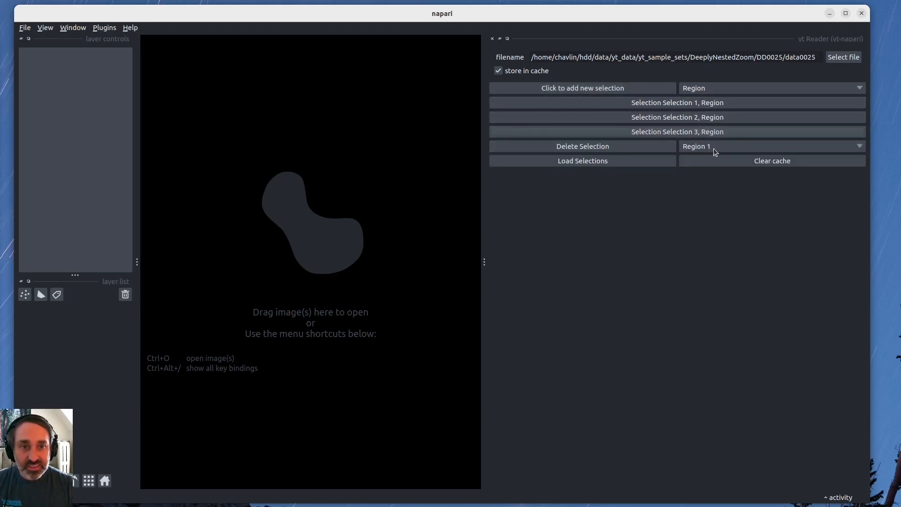
{"action": "left_click", "coordinate": [686, 148]}
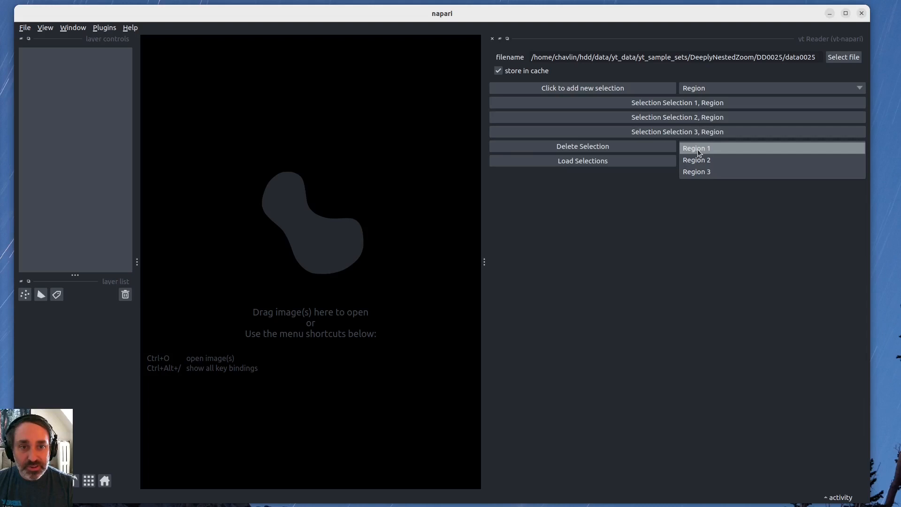
{"action": "left_click", "coordinate": [697, 149]}
{"action": "left_click", "coordinate": [740, 148]}
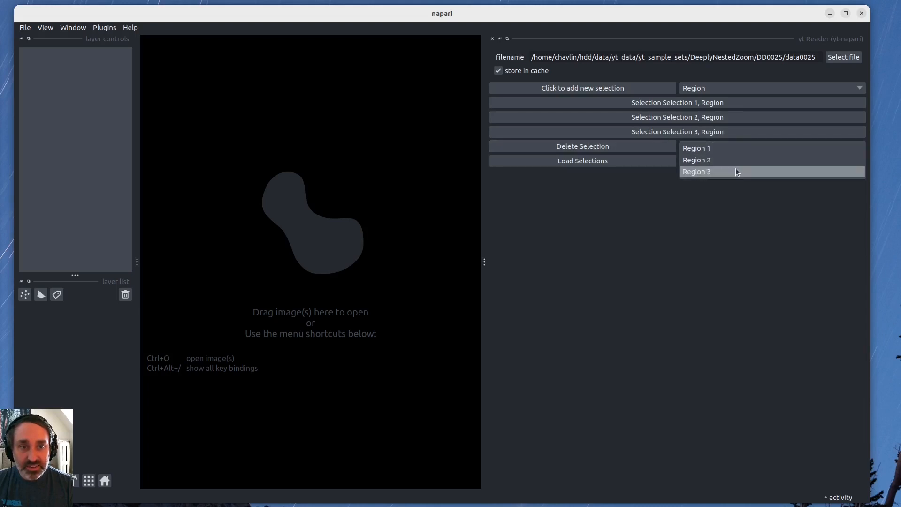
{"action": "left_click", "coordinate": [721, 171]}
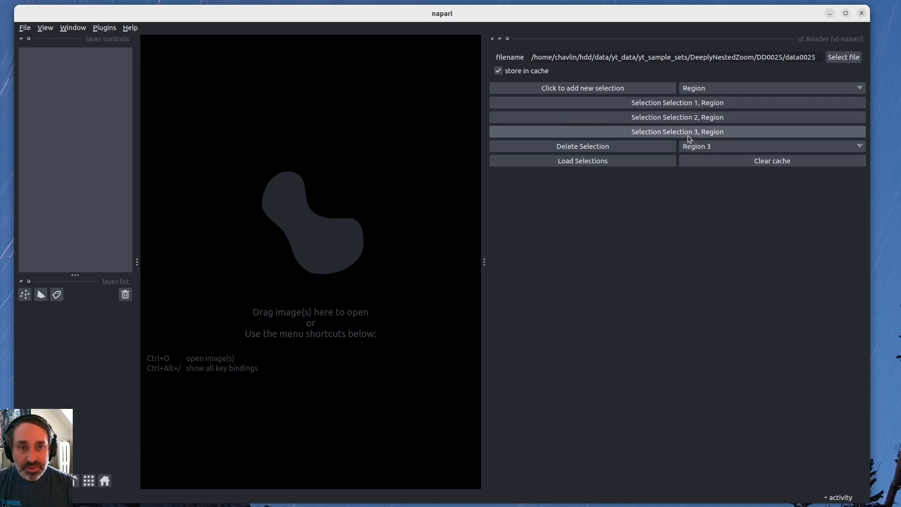
{"action": "left_click", "coordinate": [660, 146]}
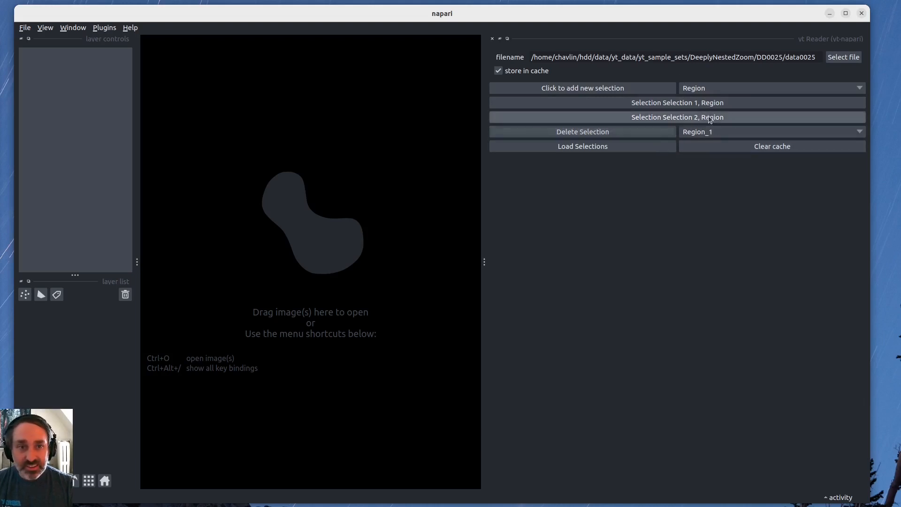
Check the settings of both remaining Region selections, collapse them and load the selections.
{"action": "left_click", "coordinate": [747, 134]}
{"action": "left_click", "coordinate": [747, 135]}
{"action": "left_click", "coordinate": [660, 116]}
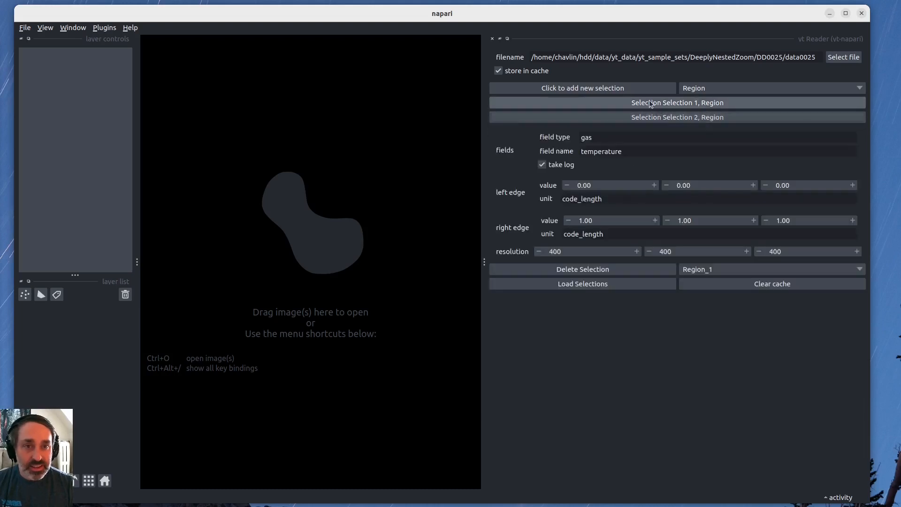
{"action": "left_click", "coordinate": [649, 102]}
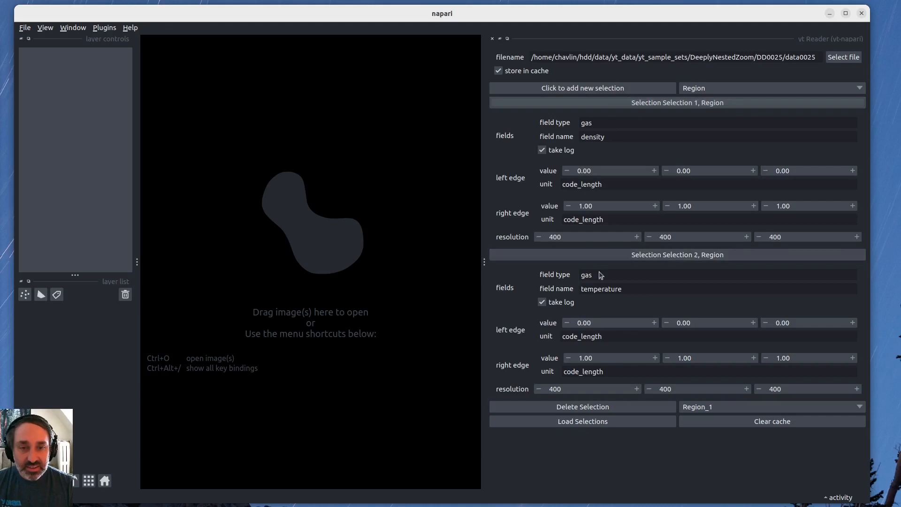
{"action": "left_click", "coordinate": [609, 101]}
{"action": "left_click", "coordinate": [608, 115]}
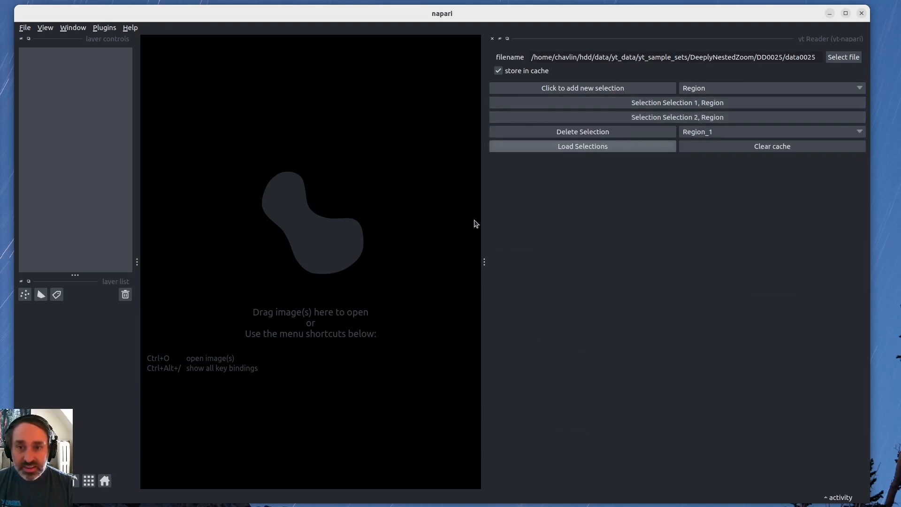
Switch to the terminal to examine the yt loading log, and return to the napari window.
{"action": "left_click_drag", "start_coordinate": [483, 13], "coordinate": [488, 19]}
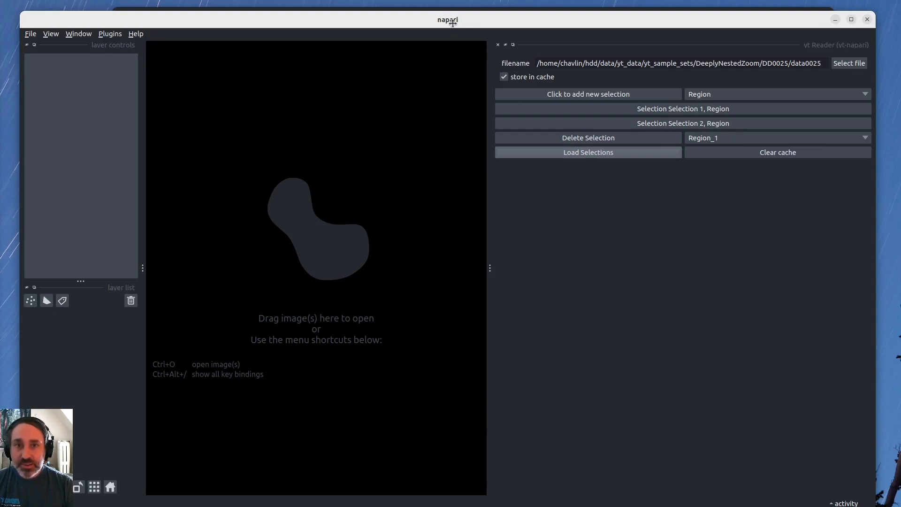
{"action": "left_click_drag", "start_coordinate": [453, 21], "coordinate": [453, 24]}
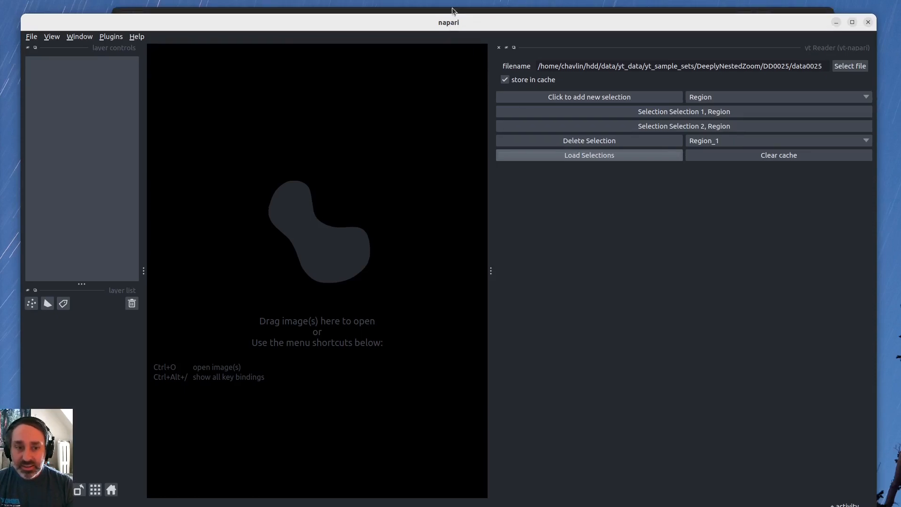
{"action": "left_click", "coordinate": [452, 7]}
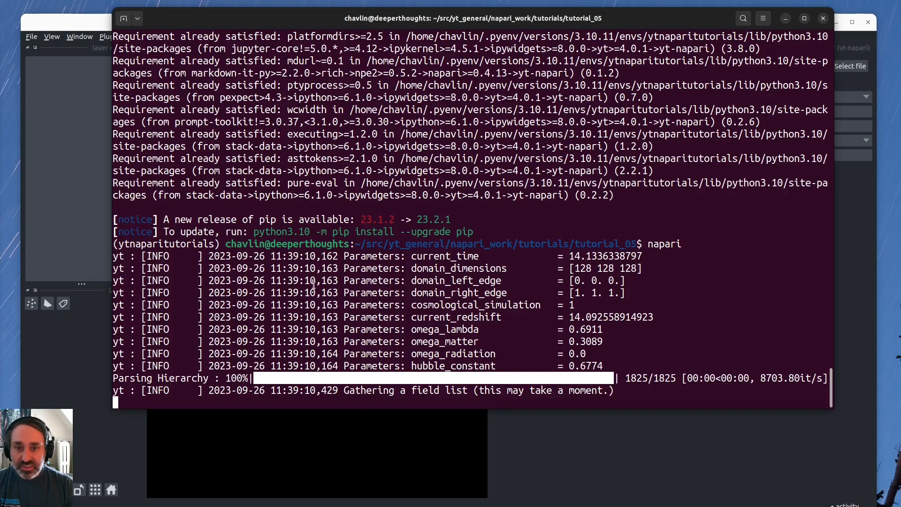
{"action": "left_click_drag", "start_coordinate": [378, 256], "coordinate": [397, 377]}
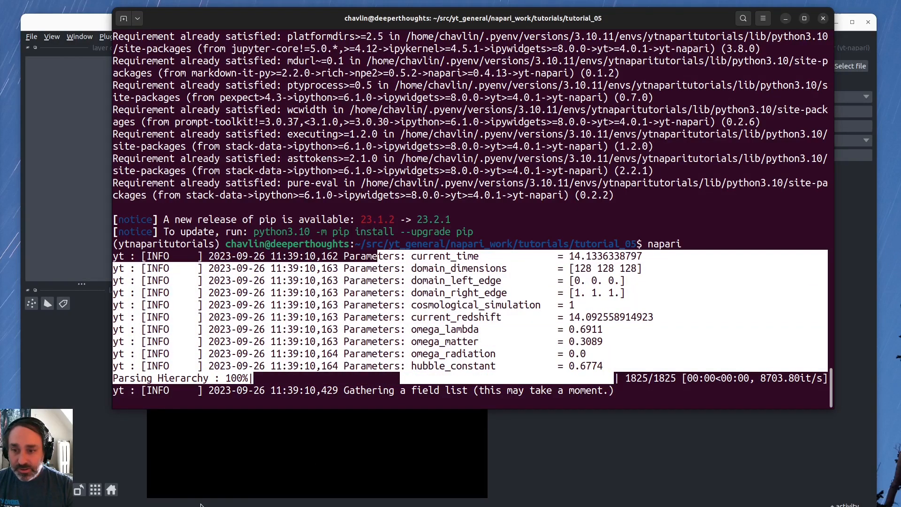
{"action": "left_click", "coordinate": [120, 447]}
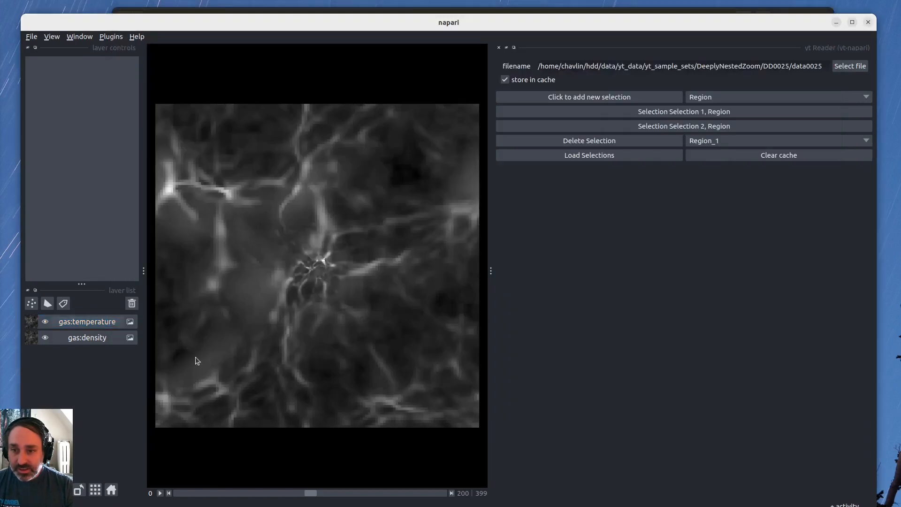
Widen the image canvas beside the yt Reader settings and set the gas:density layer's colormap to plasma.
{"action": "left_click_drag", "start_coordinate": [491, 271], "coordinate": [709, 278]}
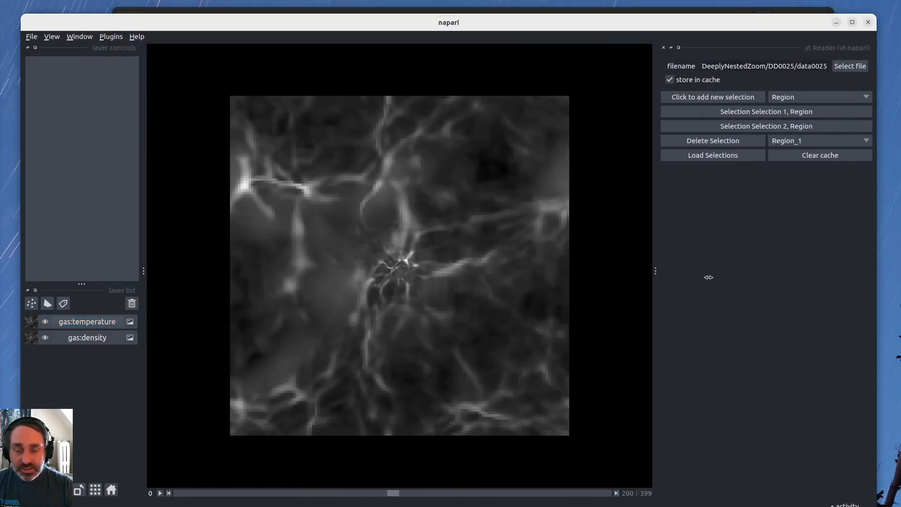
{"action": "left_click", "coordinate": [111, 323]}
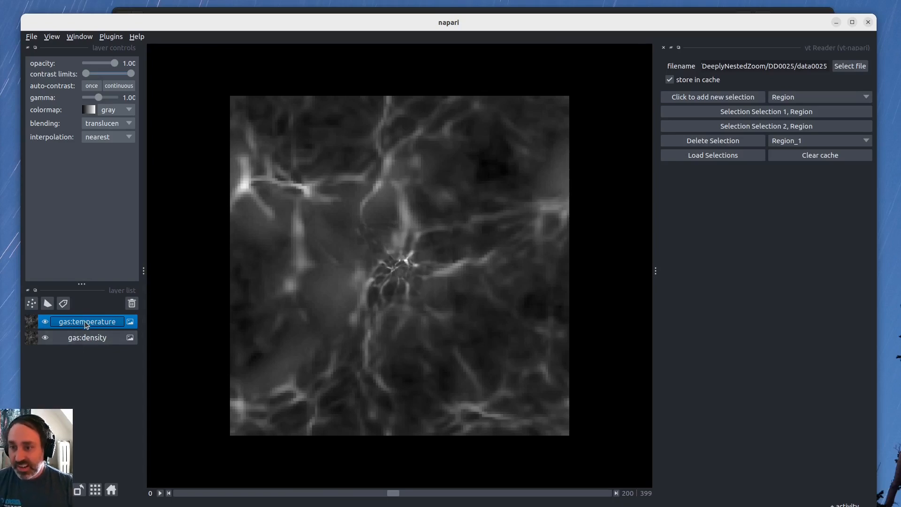
{"action": "left_click", "coordinate": [92, 336]}
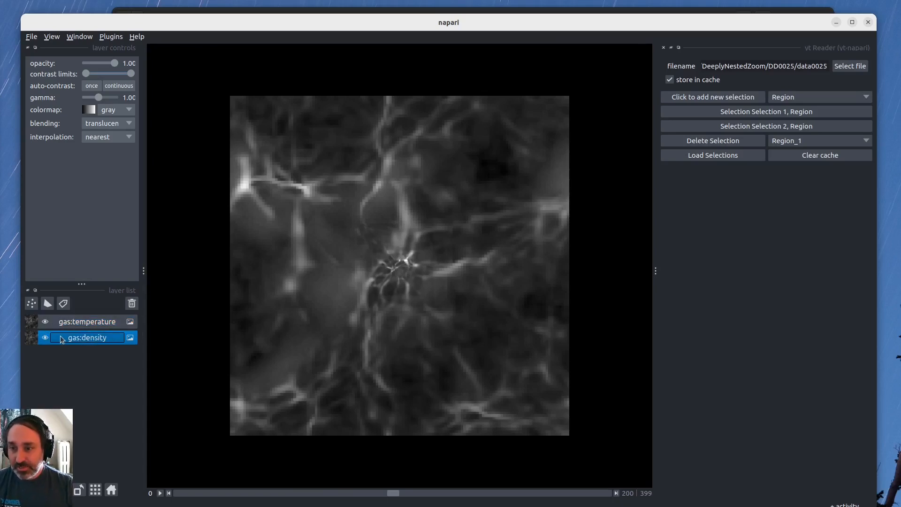
{"action": "left_click", "coordinate": [113, 111]}
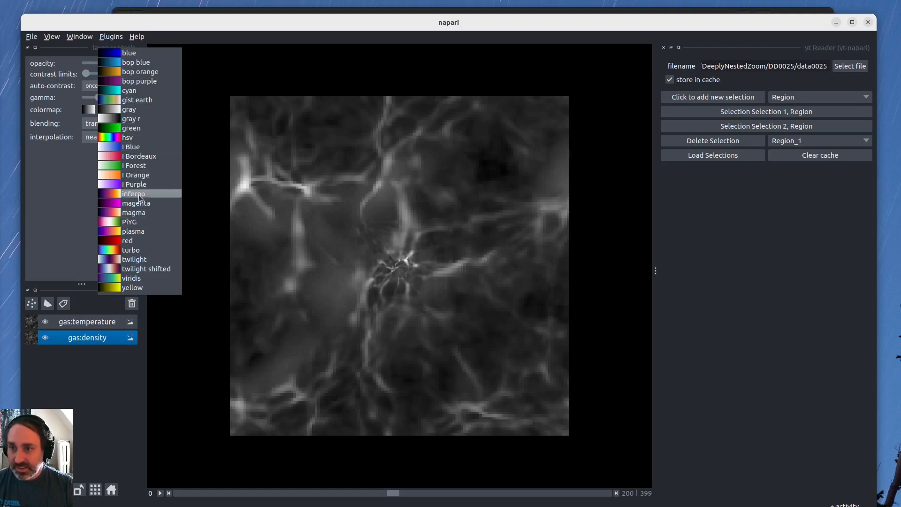
{"action": "left_click", "coordinate": [136, 231]}
Set the gas:temperature layer's colormap to red.
{"action": "left_click", "coordinate": [91, 325]}
{"action": "left_click", "coordinate": [116, 108]}
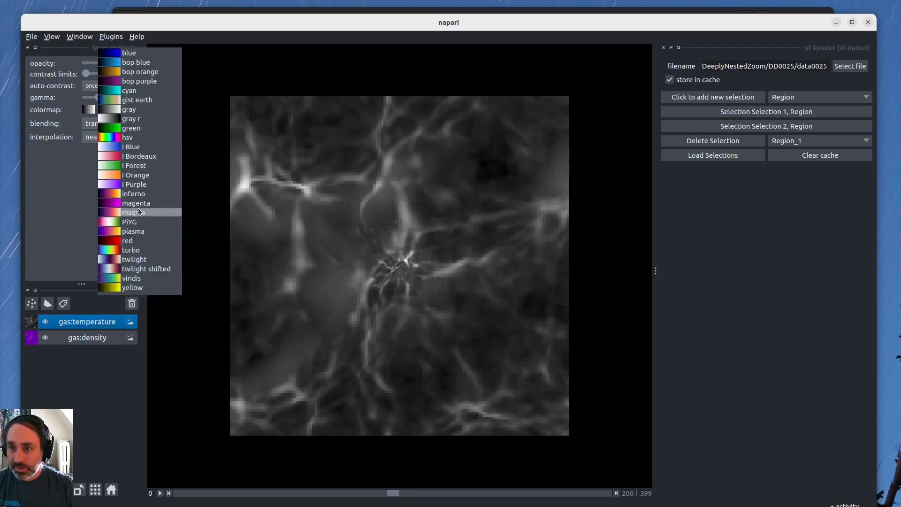
{"action": "left_click", "coordinate": [145, 241]}
Toggle the gas:temperature layer's visibility repeatedly to compare it with the density slice, keeping its opacity at 1.00.
{"action": "left_click", "coordinate": [45, 323]}
{"action": "left_click", "coordinate": [44, 323]}
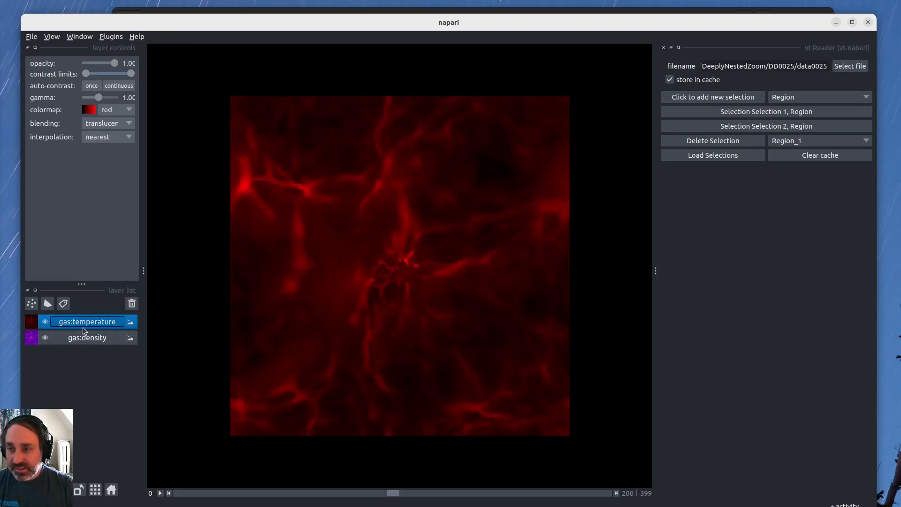
{"action": "left_click", "coordinate": [45, 323]}
{"action": "left_click", "coordinate": [44, 324]}
{"action": "left_click", "coordinate": [44, 324]}
{"action": "left_click", "coordinate": [45, 323]}
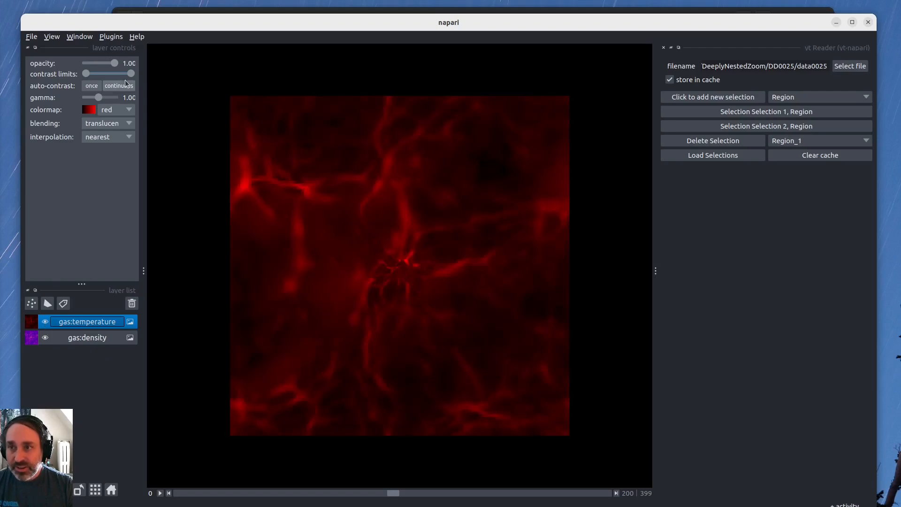
{"action": "mouse_move", "coordinate": [114, 63]}
{"action": "left_mouse_down"}
{"action": "mouse_move", "coordinate": [94, 63]}
{"action": "mouse_move", "coordinate": [114, 71]}
{"action": "left_mouse_up"}
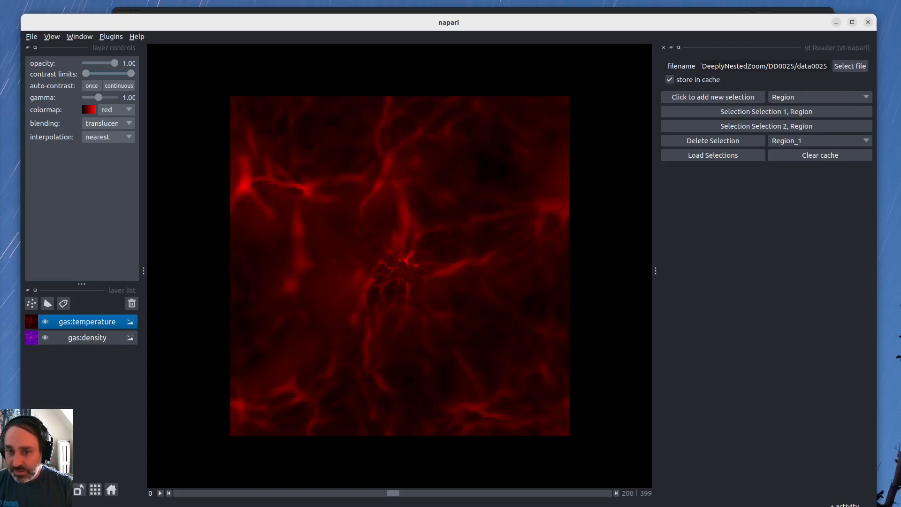
Switch the viewer to 3D volume display and rotate the view to show the whole cube.
{"action": "key", "text": "ctrl+y"}
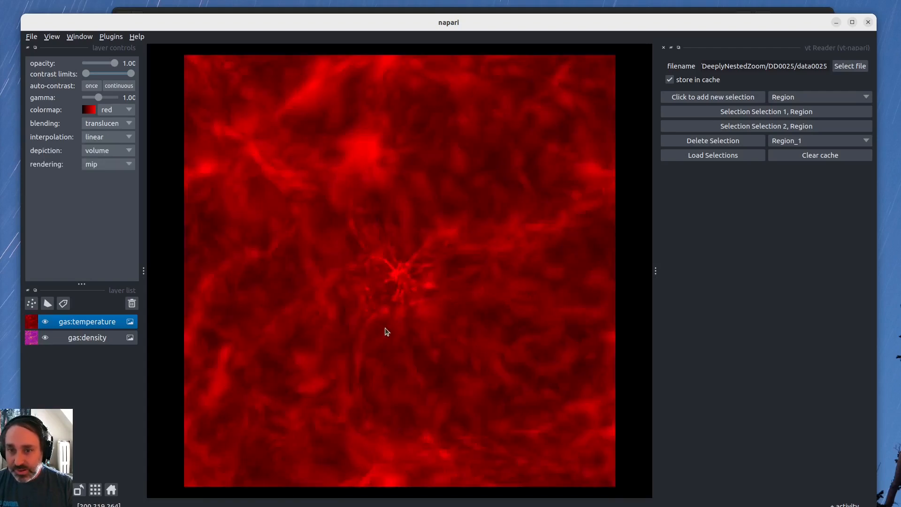
{"action": "left_click_drag", "start_coordinate": [384, 328], "coordinate": [336, 326]}
{"action": "scroll", "coordinate": [358, 301], "scroll_direction": "down", "scroll_amount": 10}
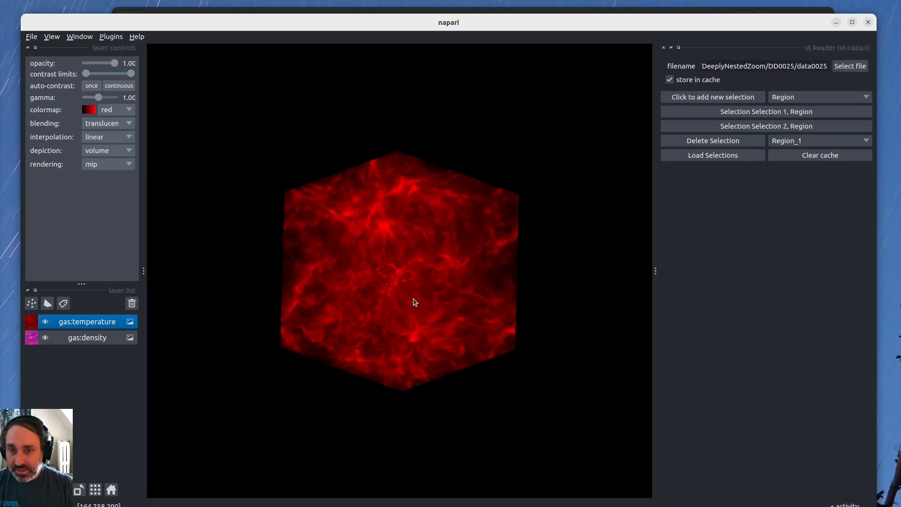
Compare the temperature and density volumes from different angles by hiding and showing the gas:temperature layer.
{"action": "left_click", "coordinate": [45, 322]}
{"action": "left_click_drag", "start_coordinate": [471, 287], "coordinate": [393, 302]}
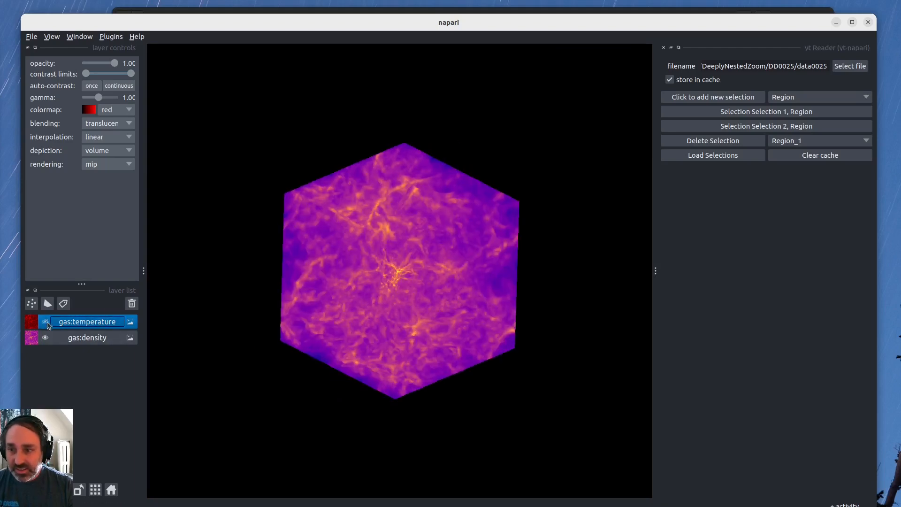
{"action": "left_click", "coordinate": [46, 322]}
{"action": "left_click_drag", "start_coordinate": [418, 274], "coordinate": [319, 293]}
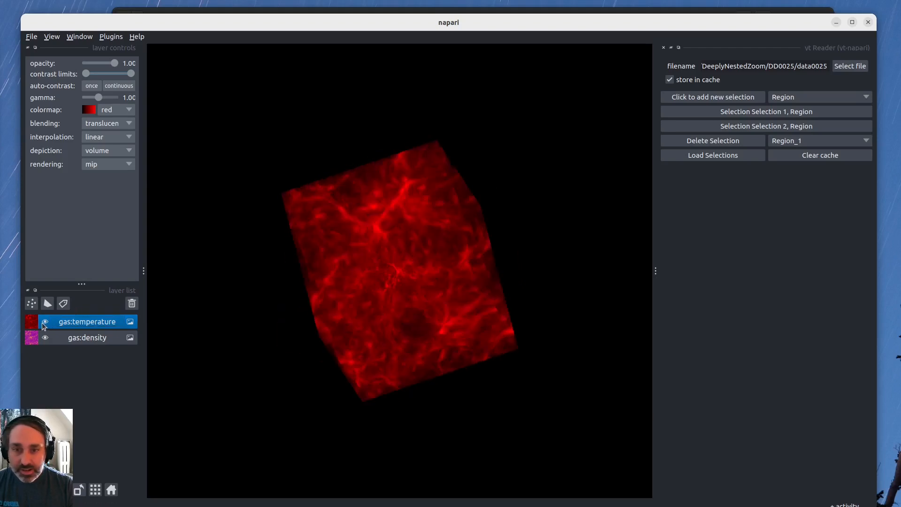
Hide the gas:temperature layer and examine the filaments at the centre of the density volume up close.
{"action": "left_click", "coordinate": [43, 322]}
{"action": "left_click_drag", "start_coordinate": [368, 293], "coordinate": [404, 271]}
{"action": "scroll", "coordinate": [404, 271], "scroll_direction": "up", "scroll_amount": 10}
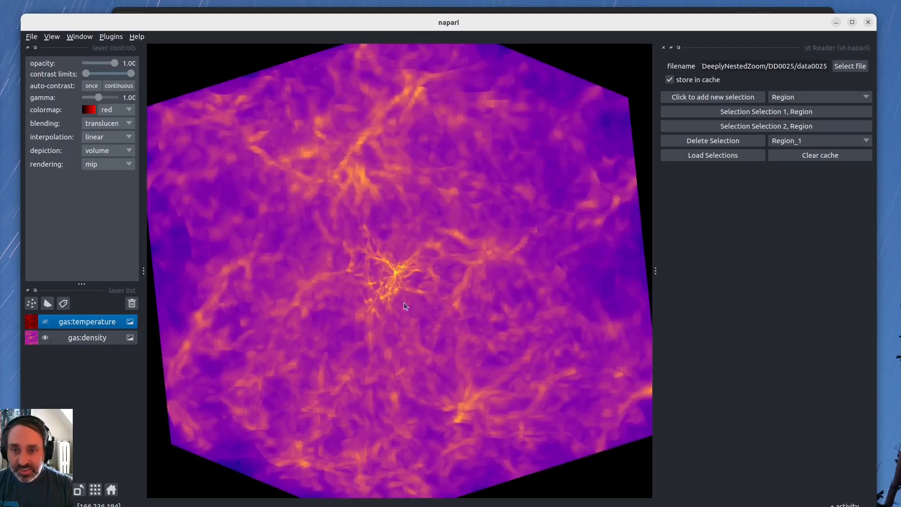
{"action": "scroll", "coordinate": [368, 305], "scroll_direction": "up", "scroll_amount": 3}
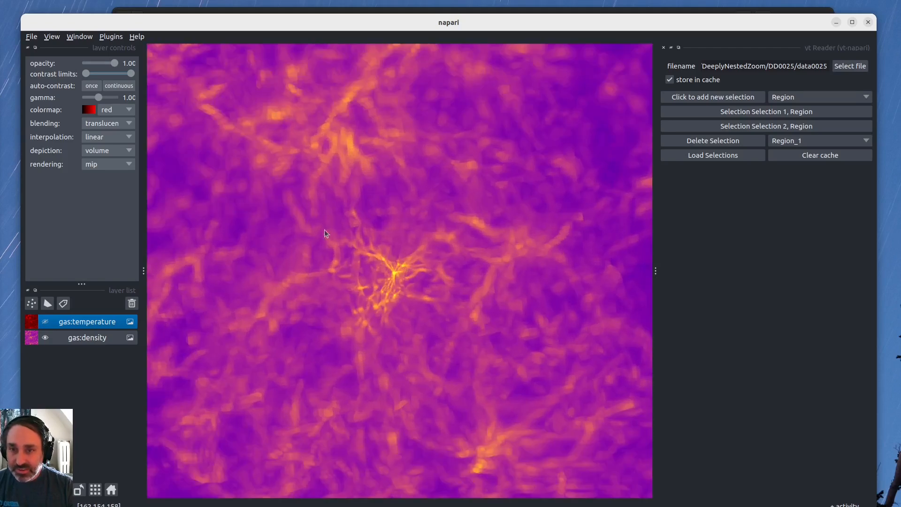
{"action": "left_click_drag", "start_coordinate": [414, 291], "coordinate": [413, 338]}
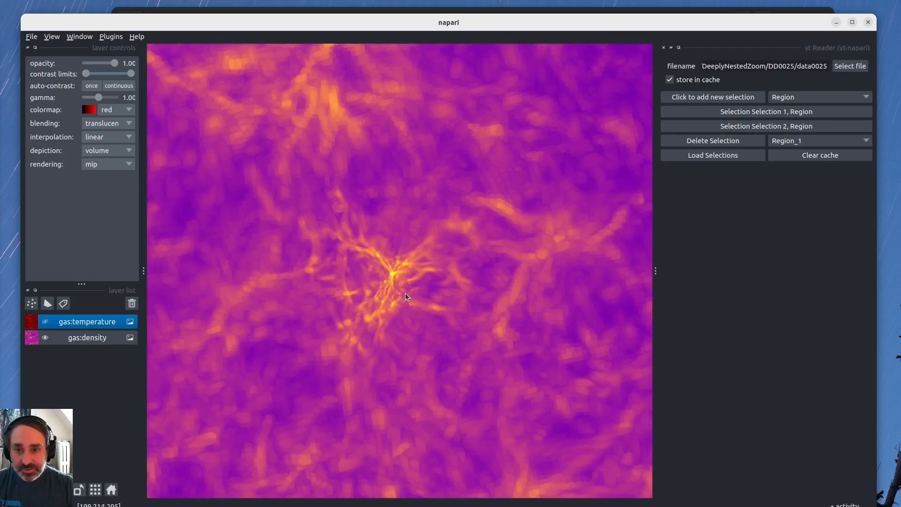
{"action": "scroll", "coordinate": [404, 293], "scroll_direction": "up", "scroll_amount": 3}
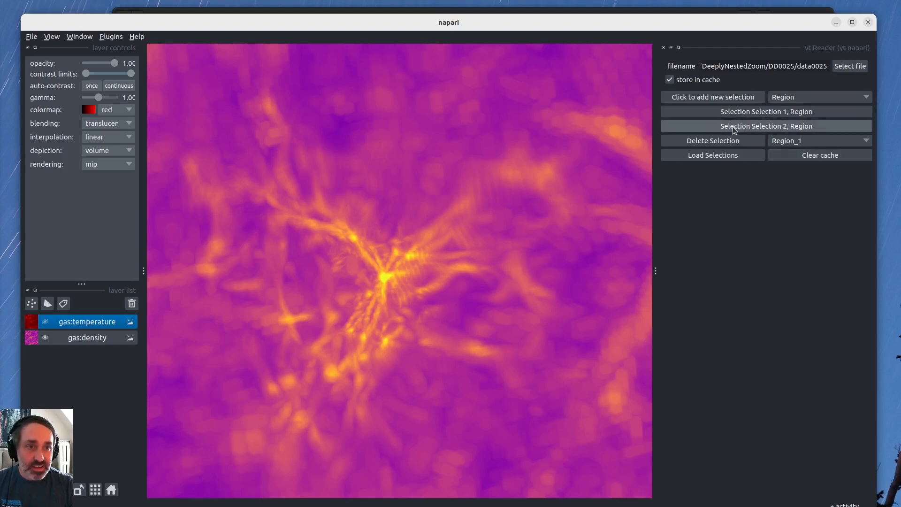
Expand the settings of both Region selections to check their fields, edges and resolution.
{"action": "left_click", "coordinate": [736, 115]}
{"action": "left_click", "coordinate": [737, 115]}
{"action": "left_click", "coordinate": [732, 114]}
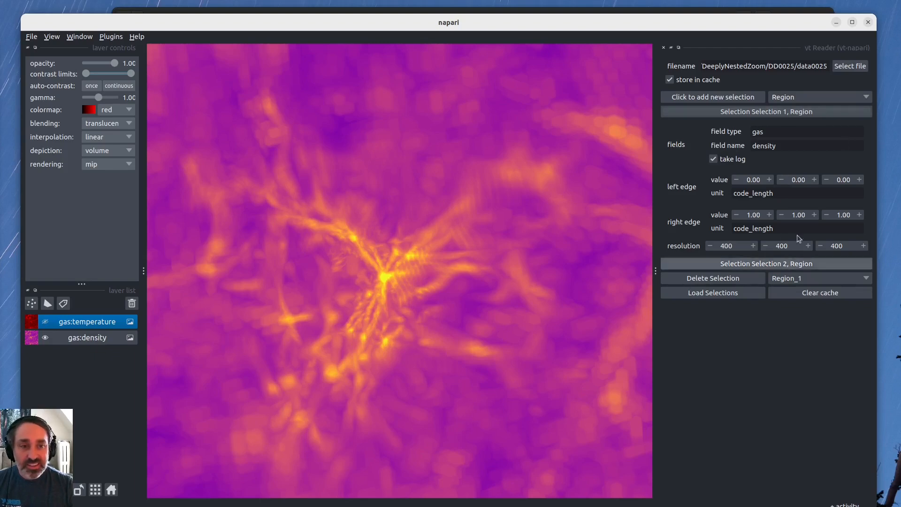
{"action": "left_click", "coordinate": [741, 263]}
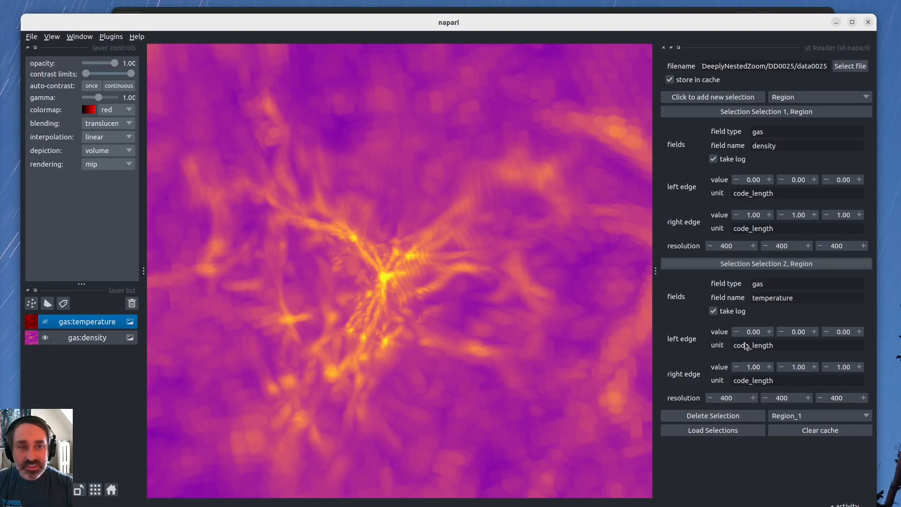
{"action": "left_click", "coordinate": [731, 265]}
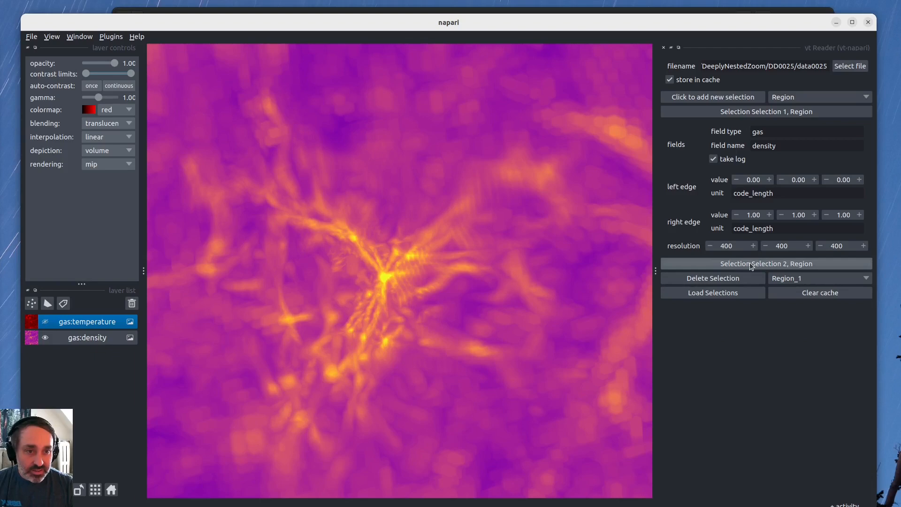
{"action": "left_click", "coordinate": [750, 264]}
Delete the second Region selection, which holds the gas temperature field.
{"action": "left_click", "coordinate": [792, 413]}
{"action": "left_click", "coordinate": [793, 430]}
{"action": "left_click", "coordinate": [710, 418]}
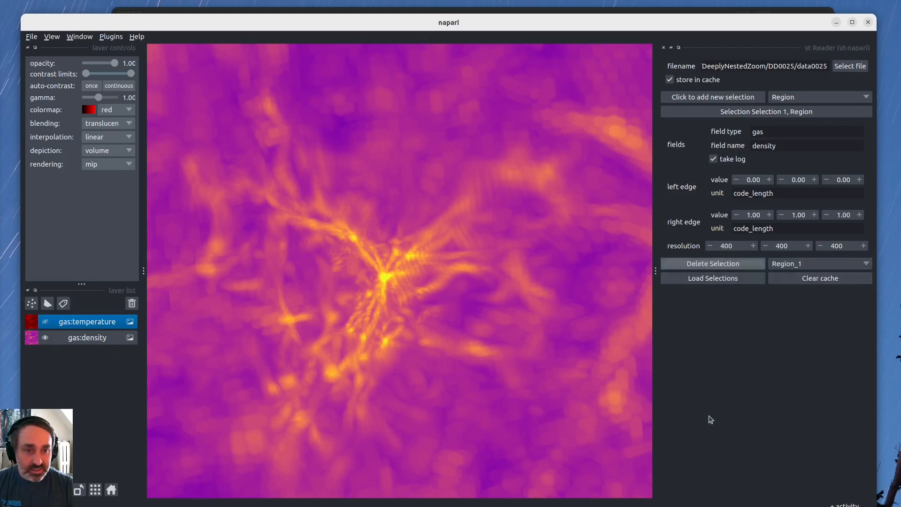
Set the density selection's left edge to 0.40, 0.40, 0.40.
{"action": "left_click", "coordinate": [766, 132]}
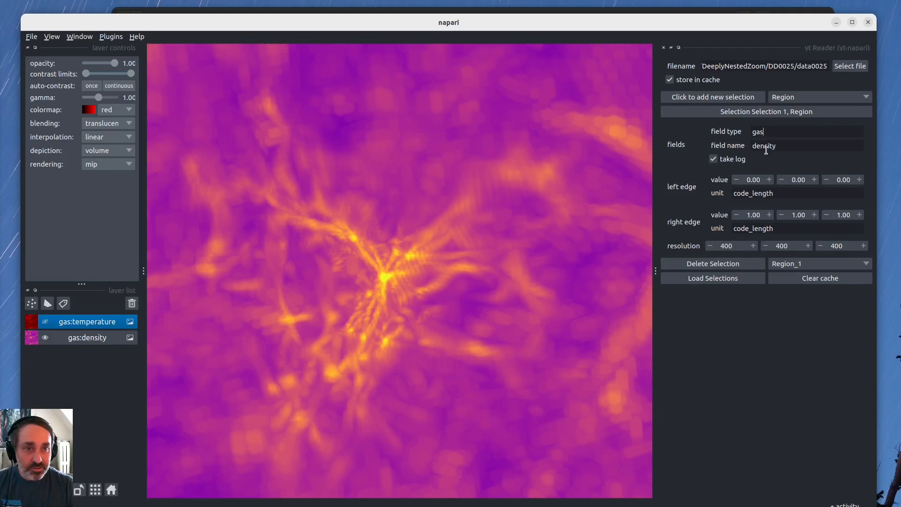
{"action": "double_click", "coordinate": [753, 179]}
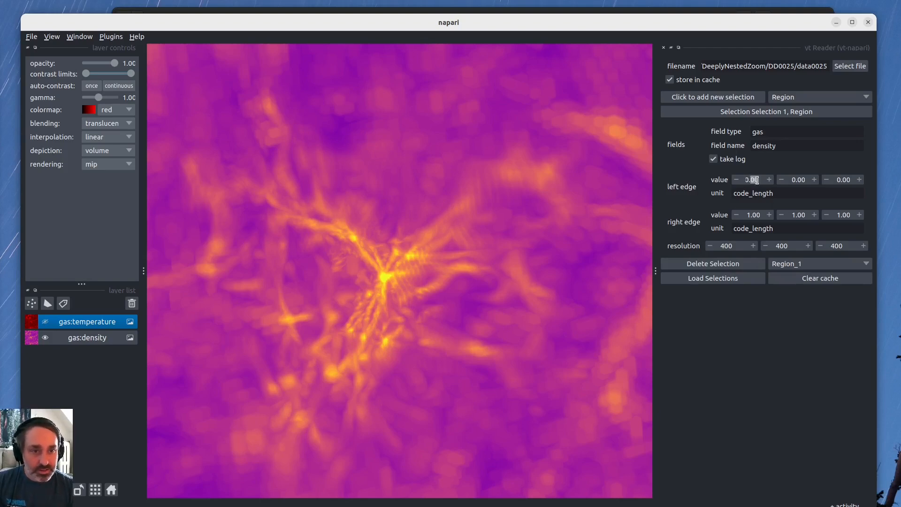
{"action": "type", "text": "0.3"}
{"action": "key", "text": "Tab"}
{"action": "key", "text": "shift+Tab"}
{"action": "type", "text": ".4"}
{"action": "key", "text": "Tab"}
{"action": "type", "text": "."}
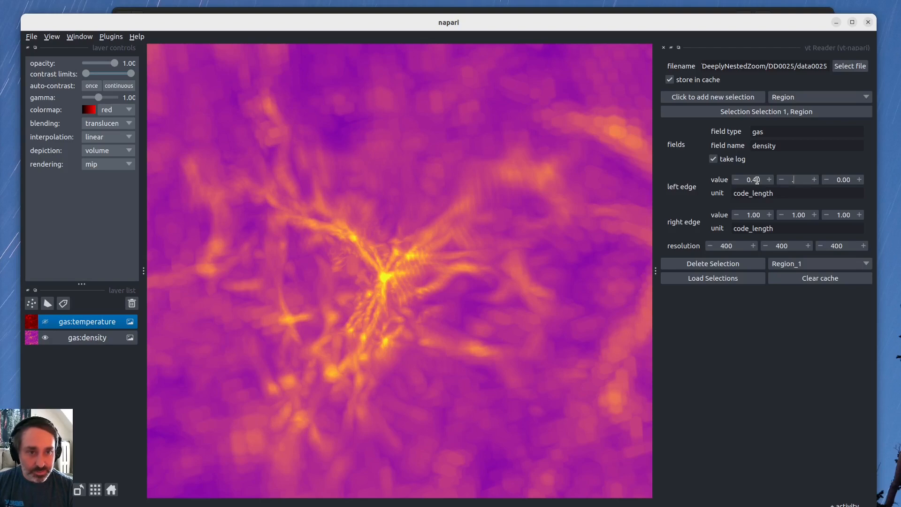
{"action": "type", "text": "6"}
{"action": "key", "text": "Tab"}
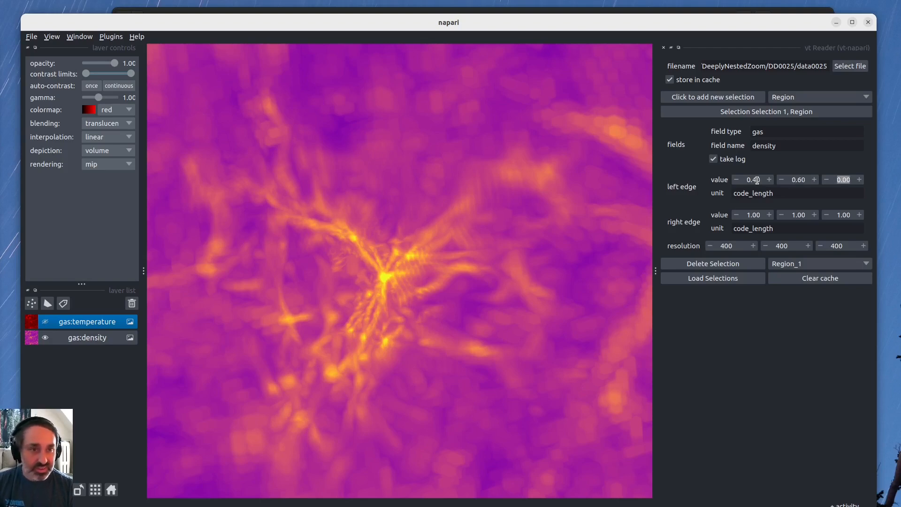
{"action": "key", "text": "shift+Tab"}
{"action": "type", "text": ".4"}
{"action": "key", "text": "Tab"}
{"action": "type", "text": ".4"}
{"action": "key", "text": "Tab"}
Set the density selection's right edge to 0.60, 0.60, 0.60.
{"action": "key", "text": "Tab"}
{"action": "type", "text": ".5"}
{"action": "key", "text": "BackSpace"}
{"action": "type", "text": "6"}
{"action": "key", "text": "Tab"}
{"action": "type", "text": ".6"}
{"action": "key", "text": "Tab"}
{"action": "type", "text": ".6"}
{"action": "key", "text": "Tab"}
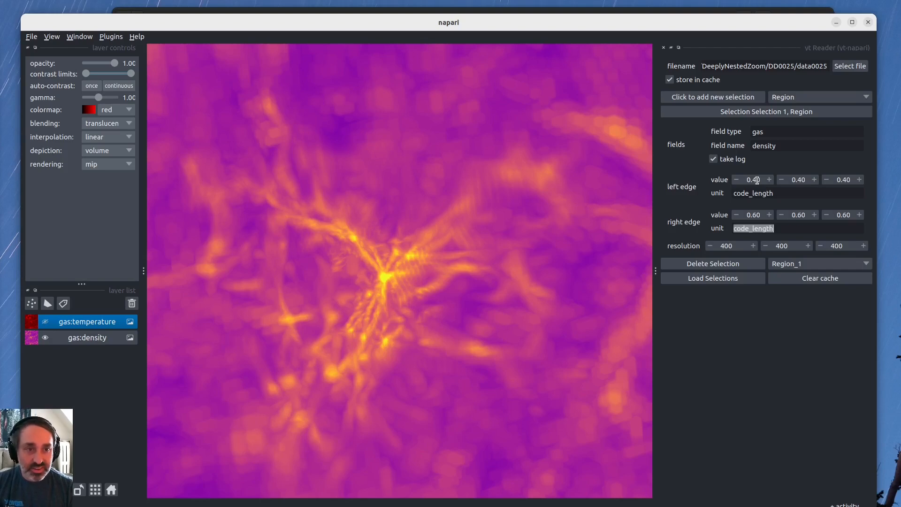
{"action": "left_click", "coordinate": [746, 196]}
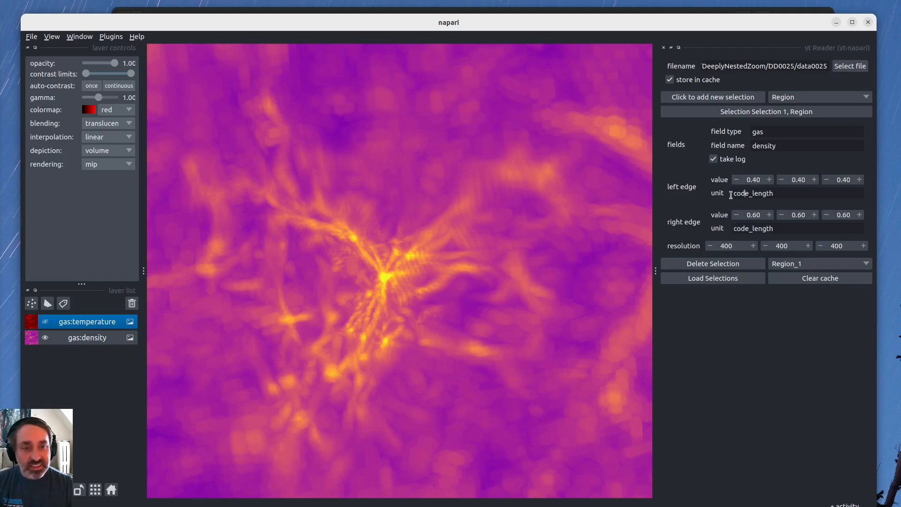
{"action": "double_click", "coordinate": [747, 196]}
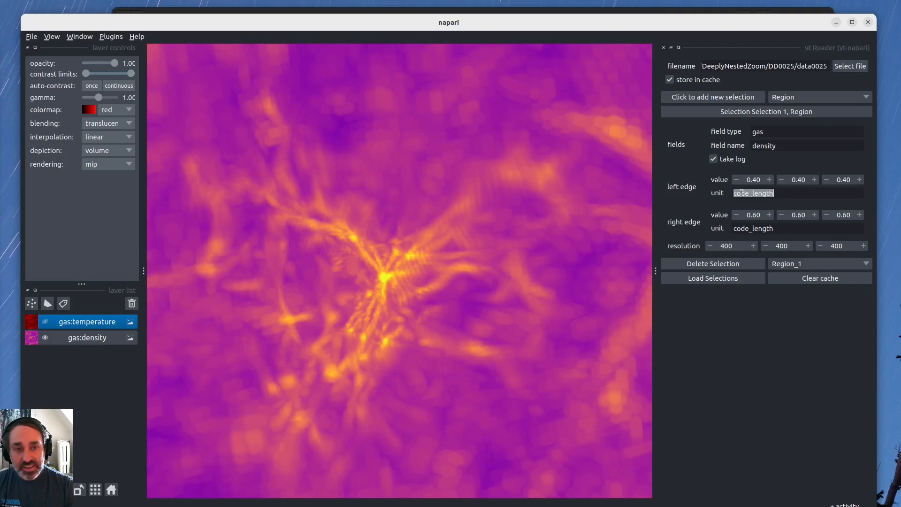
{"action": "type", "text": "Mp"}
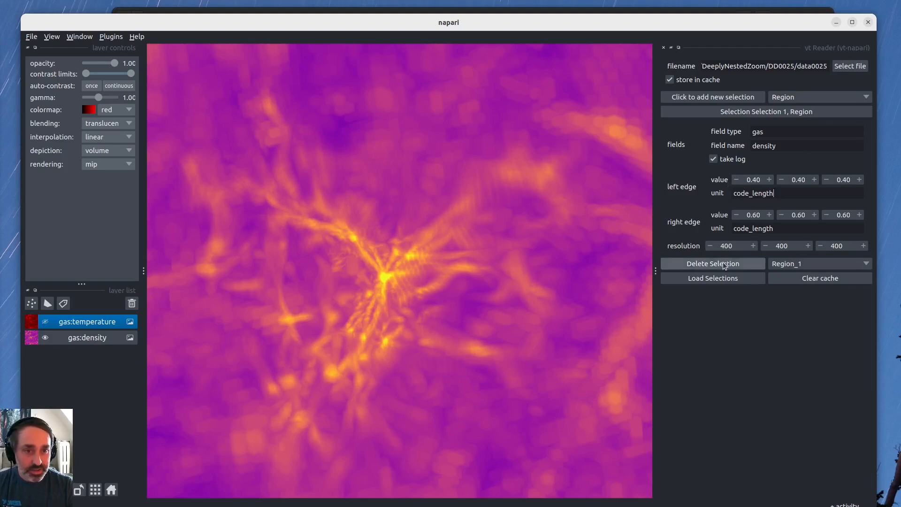
Load the smaller density region as a new layer and examine how it sits inside the full density volume.
{"action": "left_click", "coordinate": [719, 279]}
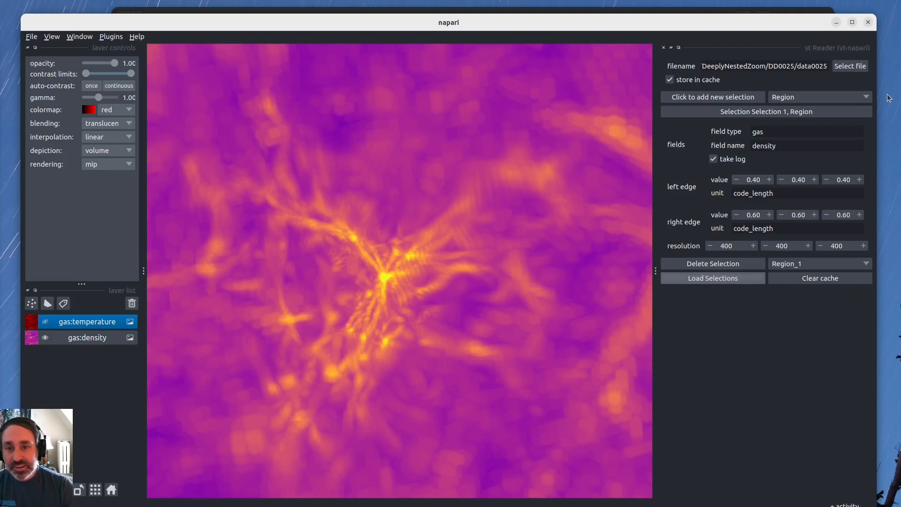
{"action": "left_click_drag", "start_coordinate": [463, 365], "coordinate": [410, 346]}
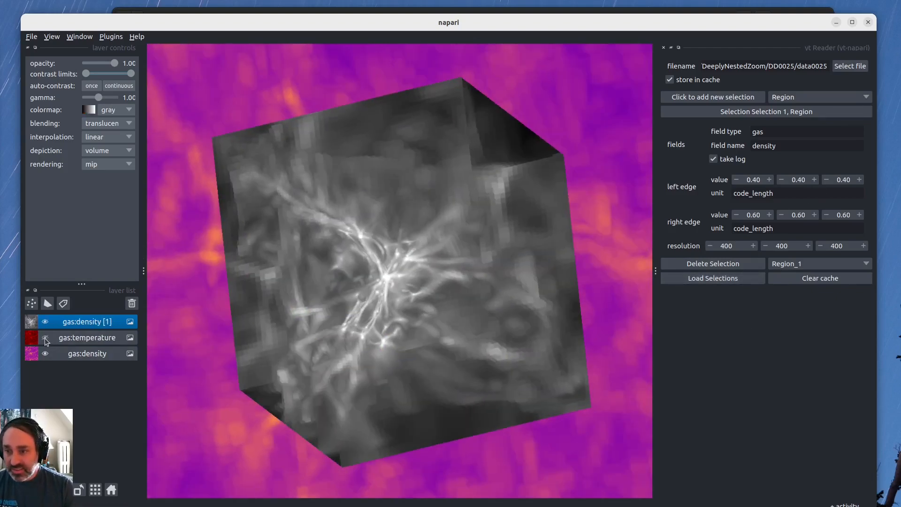
{"action": "scroll", "coordinate": [356, 265], "scroll_direction": "down", "scroll_amount": 5}
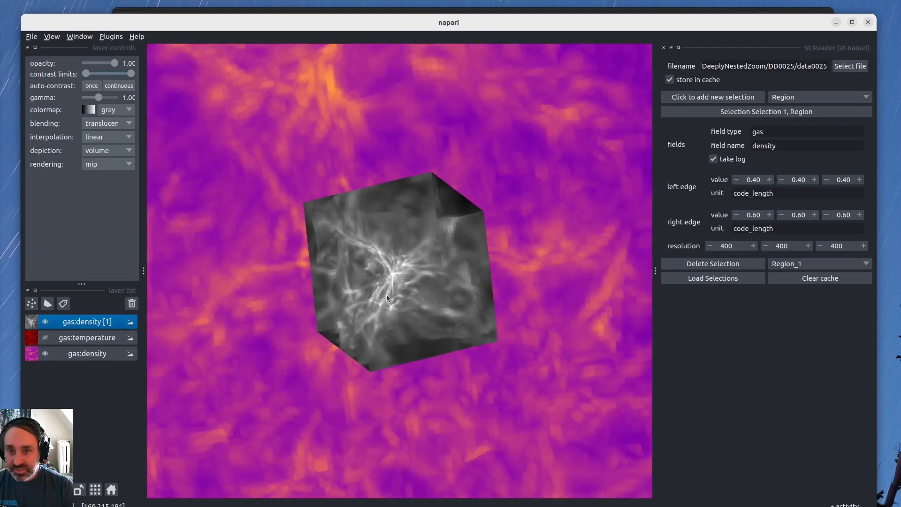
{"action": "left_click_drag", "start_coordinate": [387, 294], "coordinate": [389, 293]}
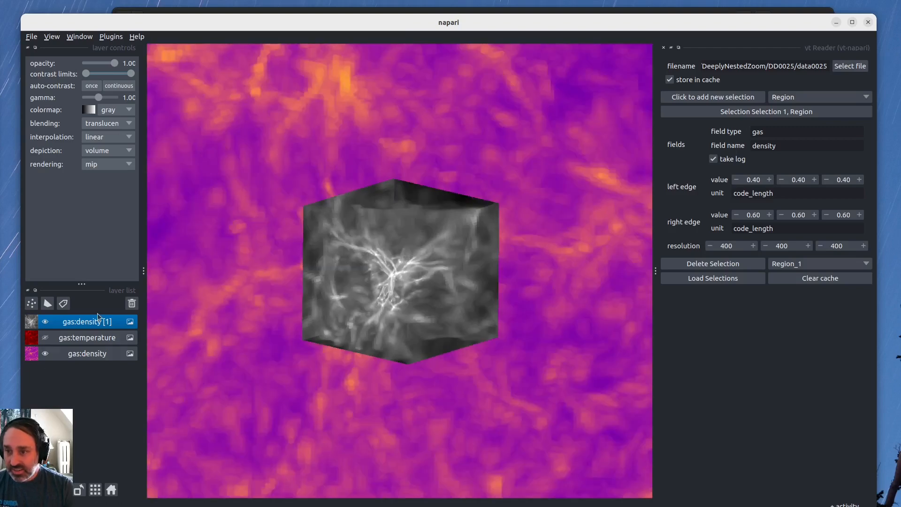
Set the colormap of the new gas:density [1] layer to plasma.
{"action": "left_click", "coordinate": [91, 353]}
{"action": "left_click", "coordinate": [91, 337]}
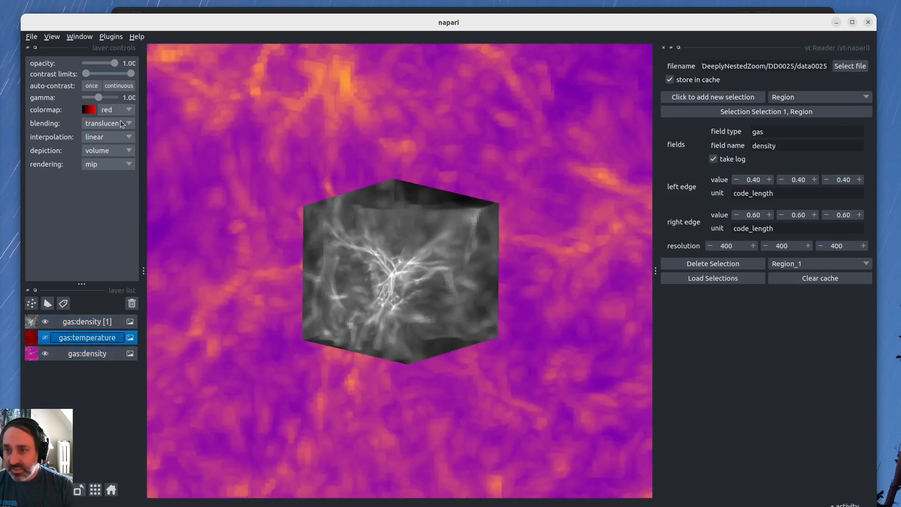
{"action": "left_click", "coordinate": [83, 321]}
{"action": "left_click", "coordinate": [118, 110]}
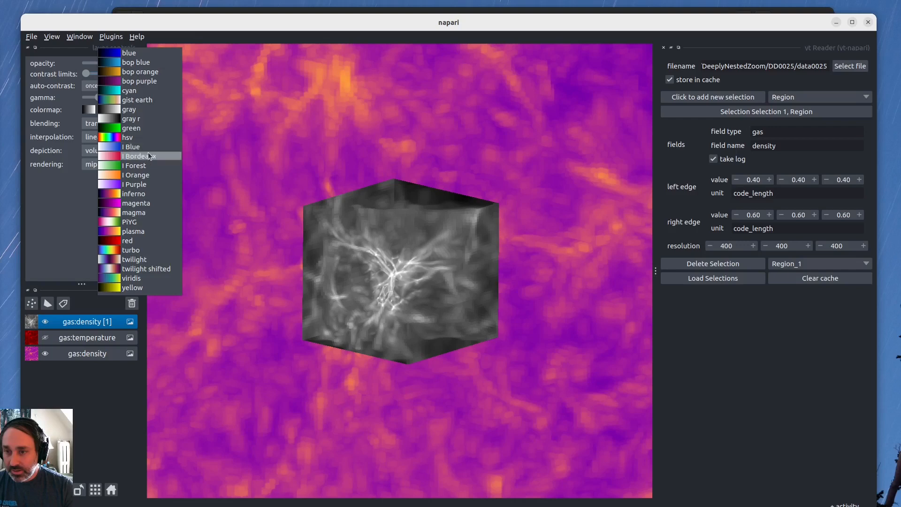
{"action": "left_click", "coordinate": [133, 234]}
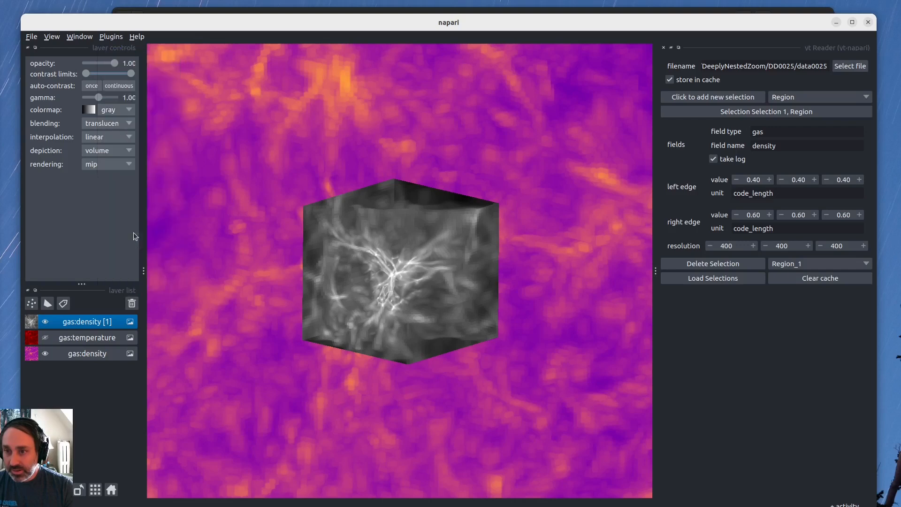
Link the gas:density and gas:density [1] layers so they share display settings.
{"action": "left_click", "coordinate": [78, 353]}
{"action": "left_click", "coordinate": [81, 325]}
{"action": "left_click", "coordinate": [78, 359]}
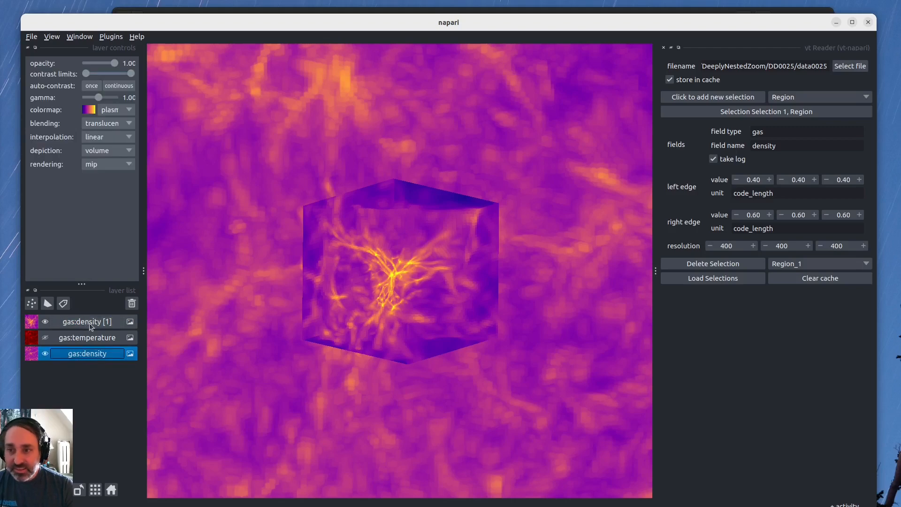
{"action": "left_click_drag", "start_coordinate": [362, 302], "coordinate": [469, 263]}
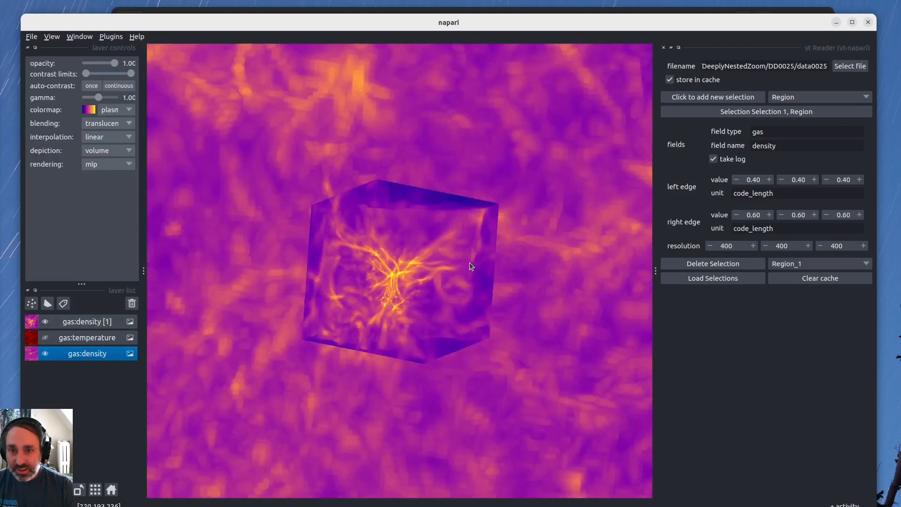
{"action": "left_click", "coordinate": [81, 324]}
{"action": "left_click", "coordinate": [84, 381]}
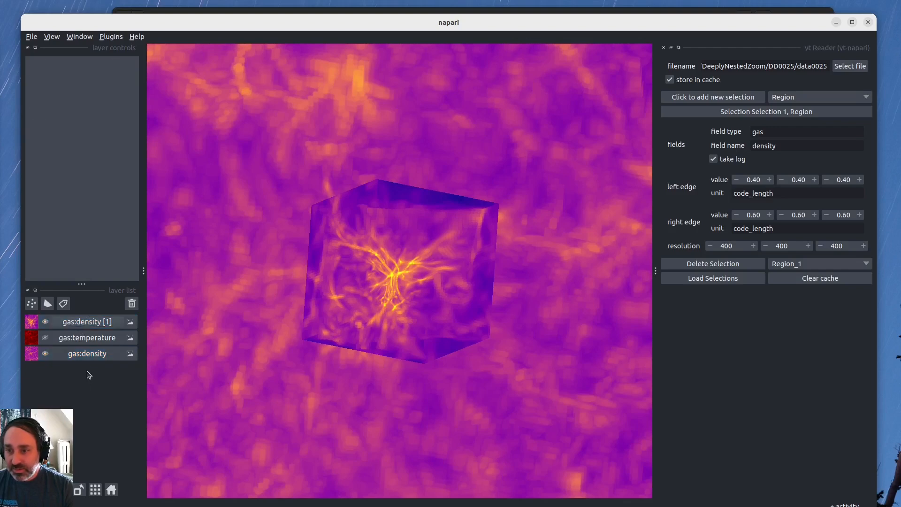
{"action": "left_click", "coordinate": [90, 354]}
{"action": "left_click", "coordinate": [88, 322]}
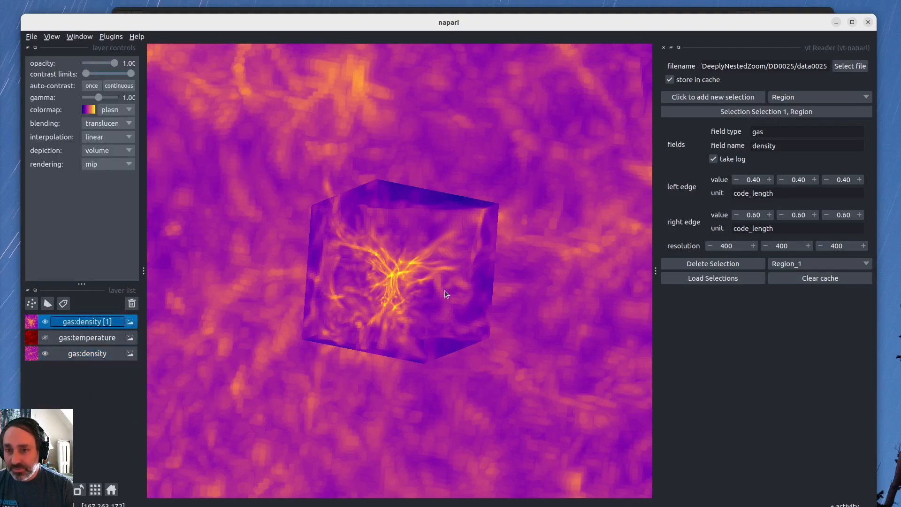
{"action": "left_click", "coordinate": [81, 357], "text": "ctrl"}
{"action": "right_click", "coordinate": [83, 356]}
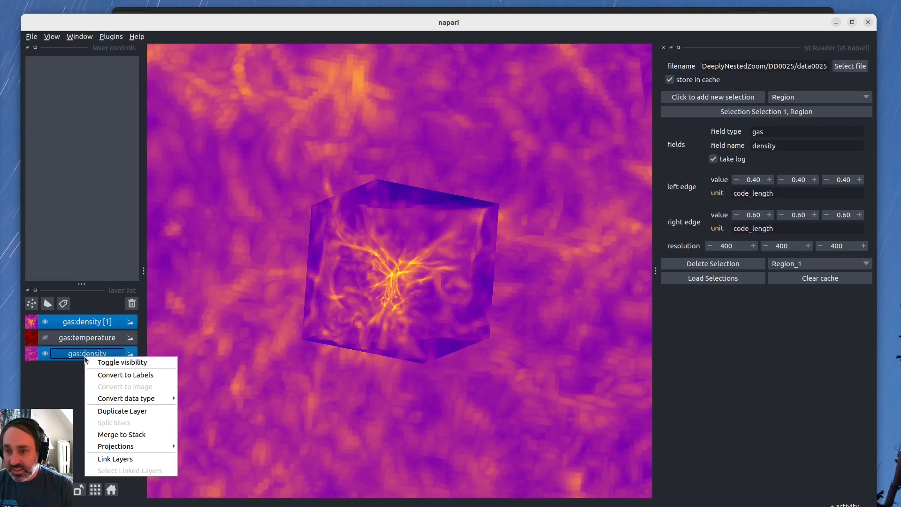
{"action": "left_click", "coordinate": [115, 455]}
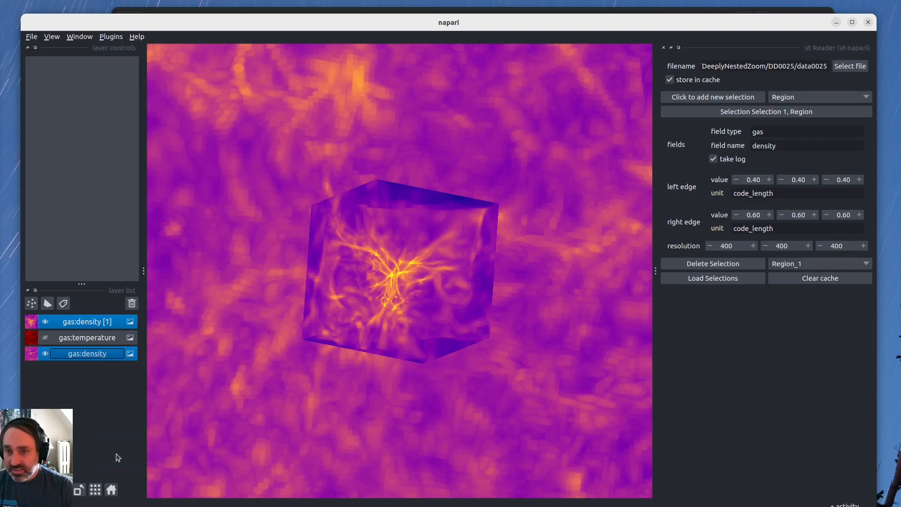
Raise the lower contrast limit of the linked density layers to isolate the dense filaments, and inspect the central region in 3D.
{"action": "left_click", "coordinate": [99, 321]}
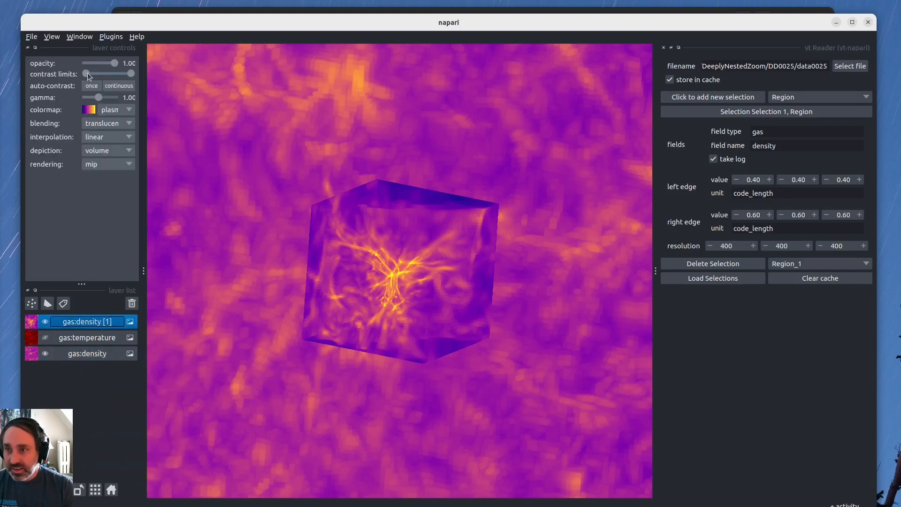
{"action": "left_click_drag", "start_coordinate": [86, 73], "coordinate": [99, 73]}
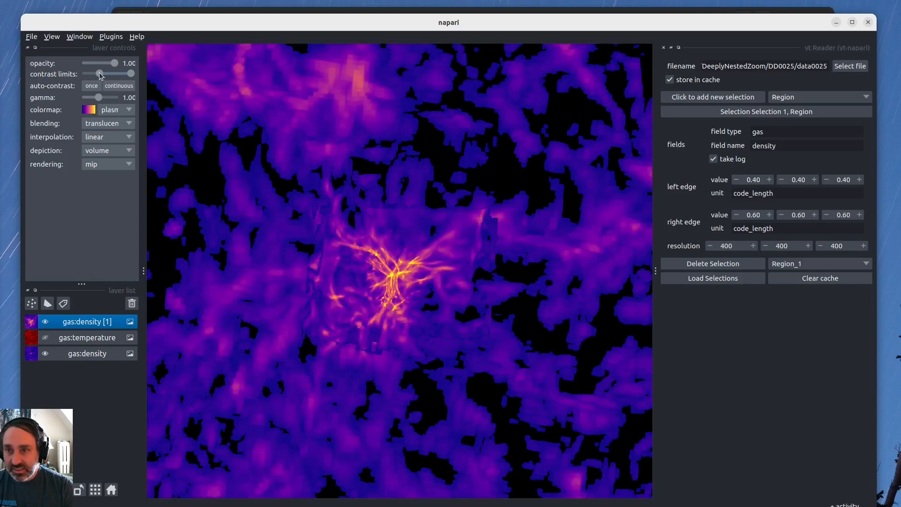
{"action": "scroll", "coordinate": [356, 283], "scroll_direction": "down", "scroll_amount": 5}
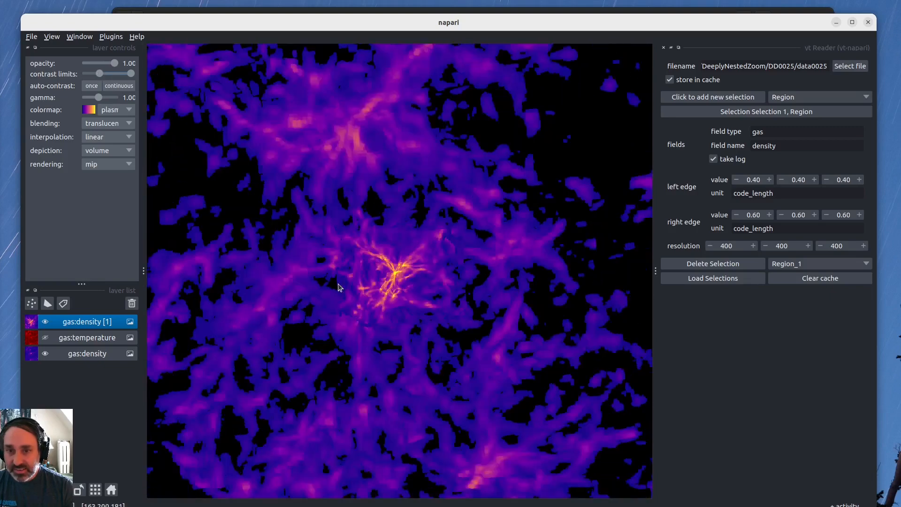
{"action": "left_click_drag", "start_coordinate": [337, 287], "coordinate": [436, 291]}
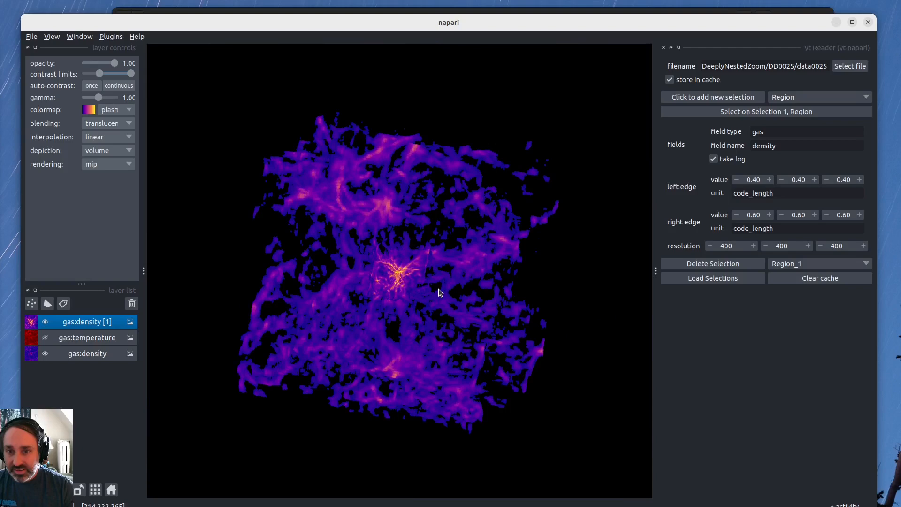
{"action": "left_click_drag", "start_coordinate": [102, 75], "coordinate": [106, 75]}
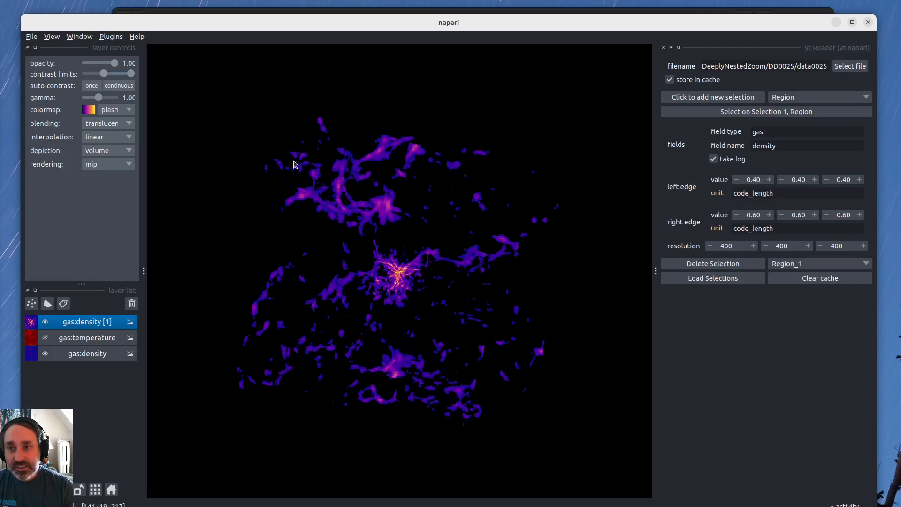
{"action": "left_click_drag", "start_coordinate": [396, 250], "coordinate": [443, 256]}
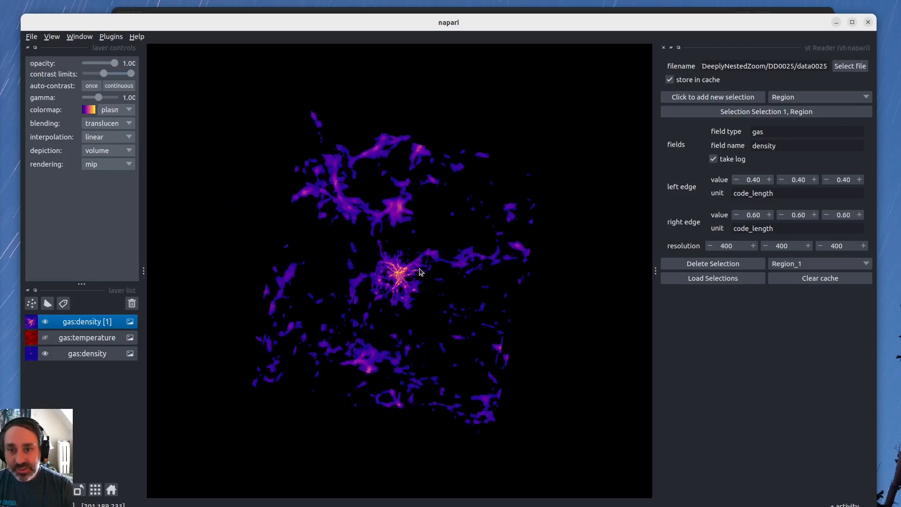
{"action": "scroll", "coordinate": [420, 272], "scroll_direction": "up", "scroll_amount": 6}
{"action": "left_click_drag", "start_coordinate": [415, 323], "coordinate": [474, 290]}
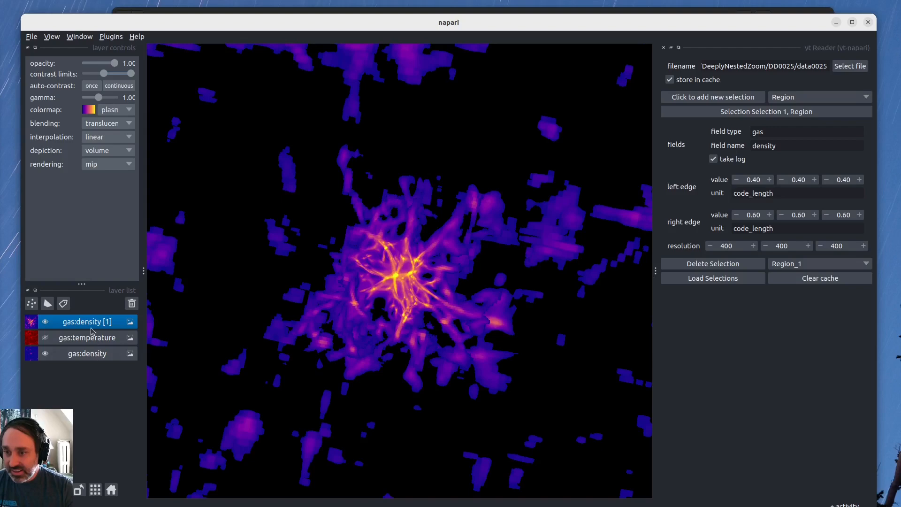
Unlink the gas:density and gas:density [1] layers and clear the layer selection.
{"action": "left_click", "coordinate": [90, 354], "text": "ctrl"}
{"action": "right_click", "coordinate": [90, 353]}
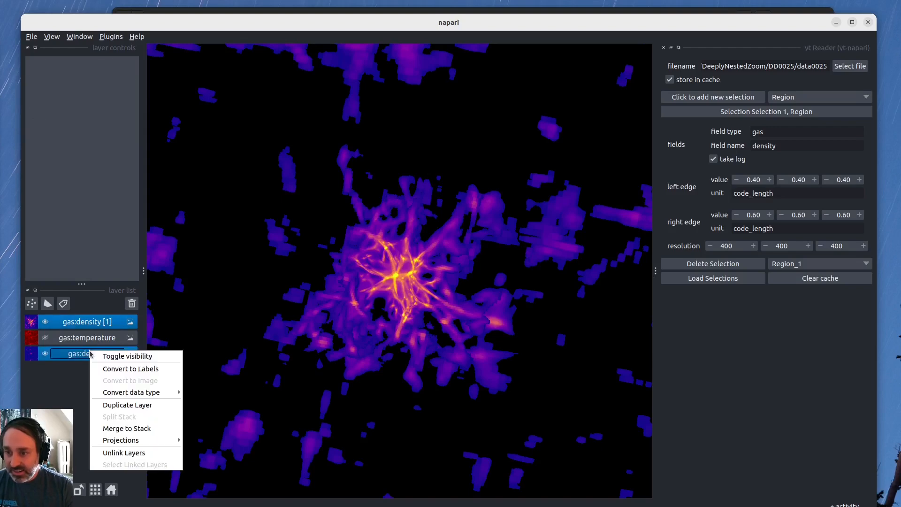
{"action": "left_click", "coordinate": [125, 452]}
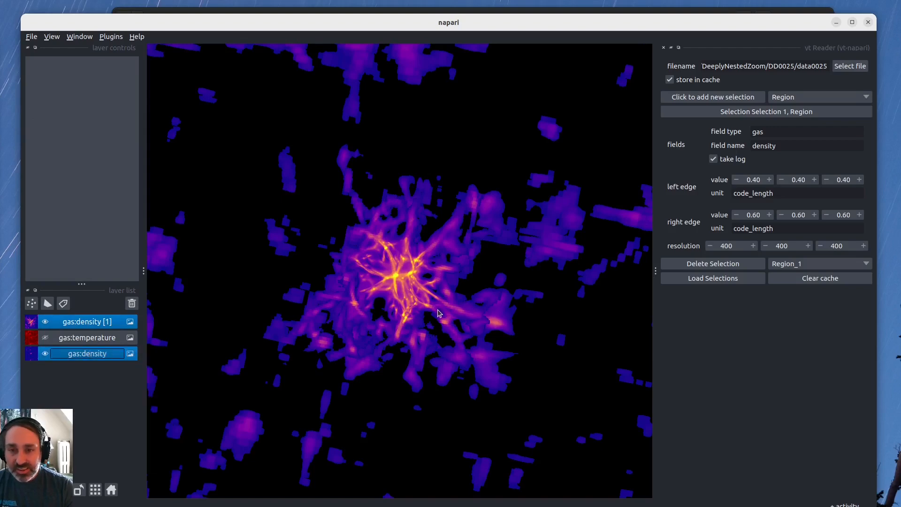
{"action": "left_click_drag", "start_coordinate": [439, 313], "coordinate": [314, 327]}
{"action": "left_click", "coordinate": [55, 379]}
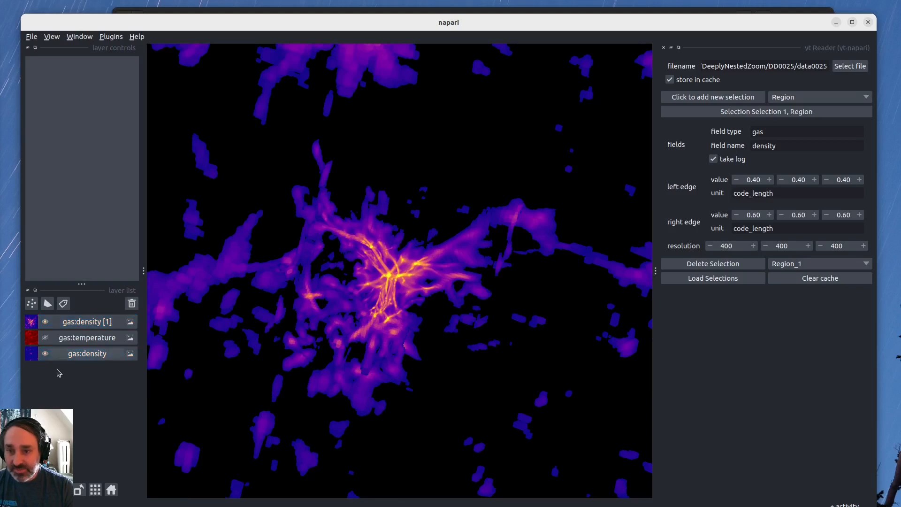
Toggle the visibility of gas:density [1] repeatedly to compare the high-resolution subregion with the full density volume.
{"action": "left_click", "coordinate": [44, 322]}
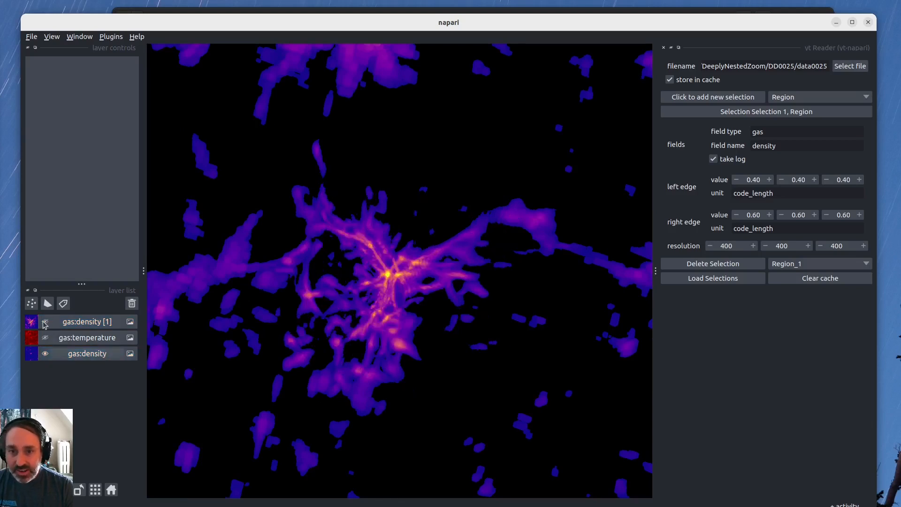
{"action": "left_click", "coordinate": [45, 322]}
{"action": "left_click", "coordinate": [46, 323]}
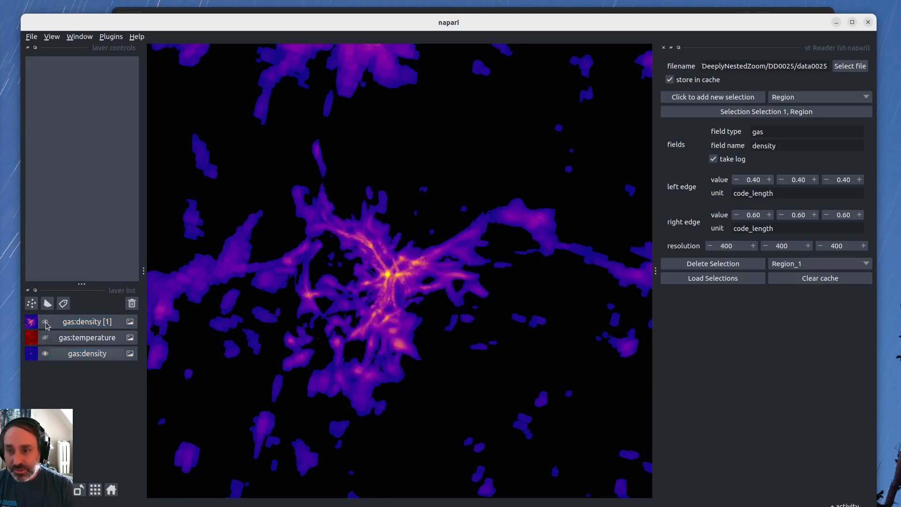
{"action": "left_click", "coordinate": [46, 323]}
{"action": "left_click", "coordinate": [46, 322]}
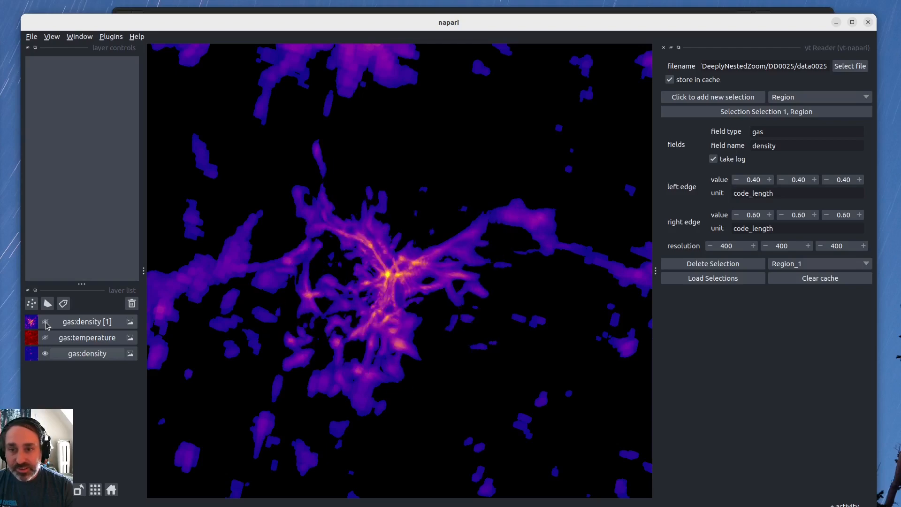
{"action": "left_click", "coordinate": [46, 323]}
{"action": "left_click", "coordinate": [45, 323]}
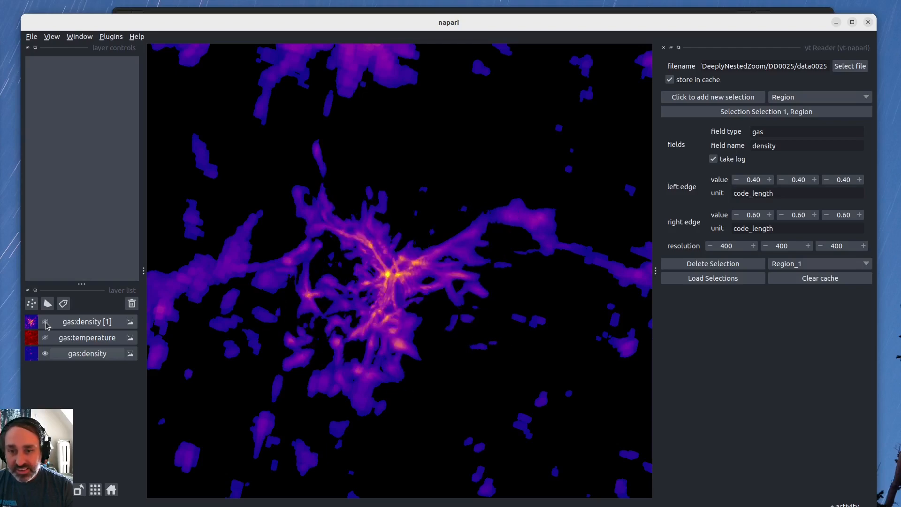
{"action": "left_click", "coordinate": [46, 324]}
Compare the central filaments close up with gas:density [1] hidden and shown, and examine them from another angle.
{"action": "scroll", "coordinate": [412, 284], "scroll_direction": "up", "scroll_amount": 1}
{"action": "scroll", "coordinate": [379, 281], "scroll_direction": "up", "scroll_amount": 5}
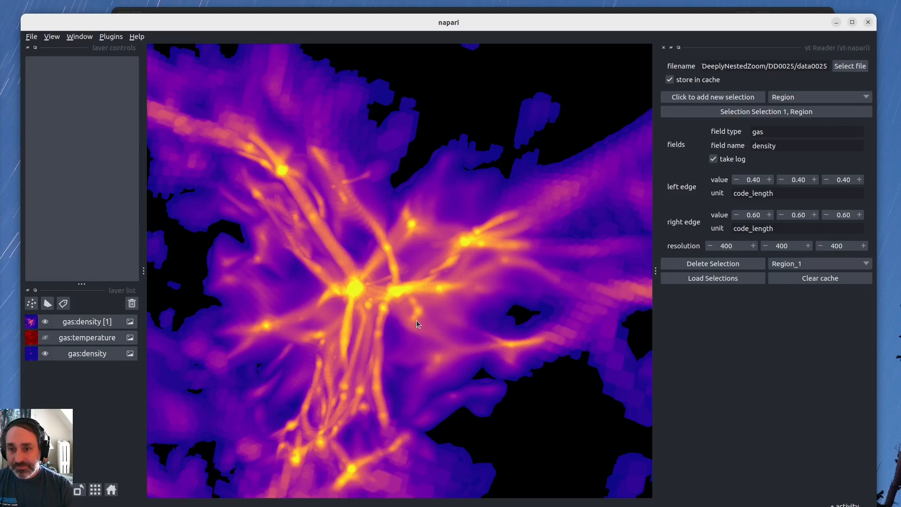
{"action": "left_click", "coordinate": [44, 322]}
{"action": "left_click", "coordinate": [44, 323]}
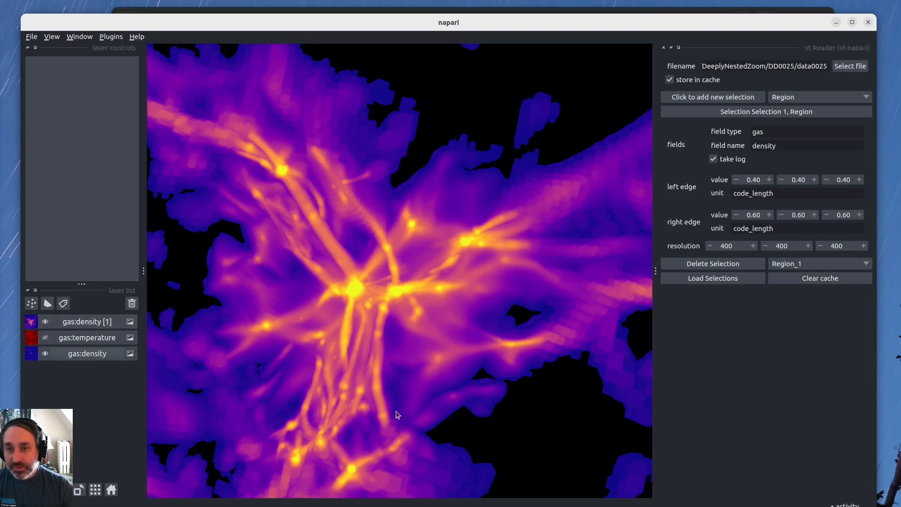
{"action": "left_click", "coordinate": [46, 323]}
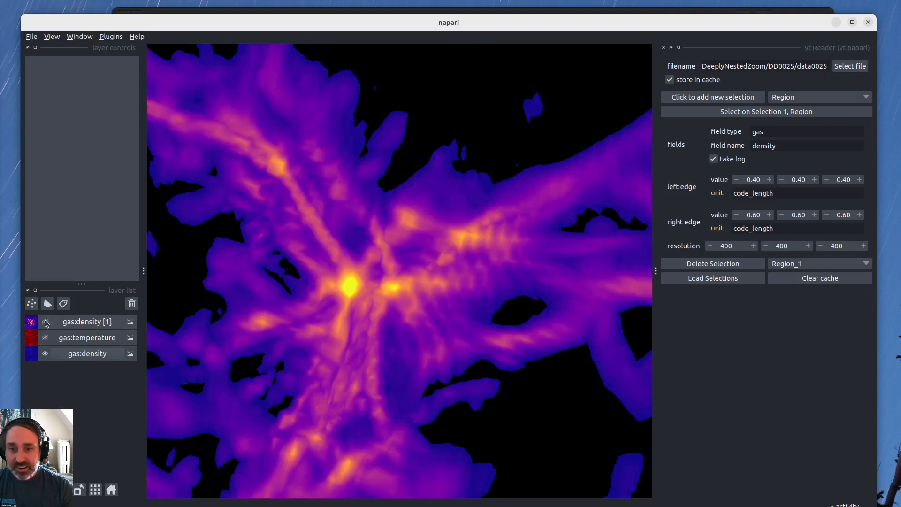
{"action": "left_click", "coordinate": [46, 322]}
{"action": "left_click_drag", "start_coordinate": [526, 275], "coordinate": [393, 233]}
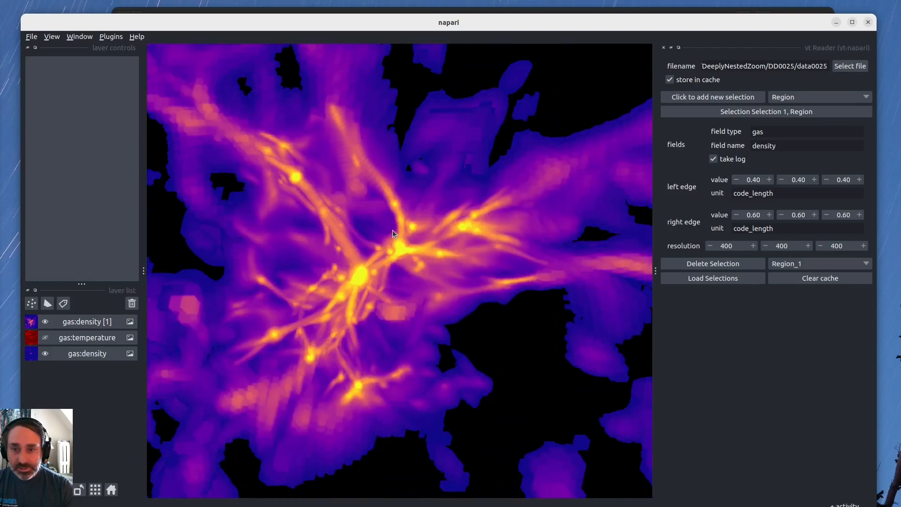
{"action": "scroll", "coordinate": [392, 230], "scroll_direction": "down", "scroll_amount": 5}
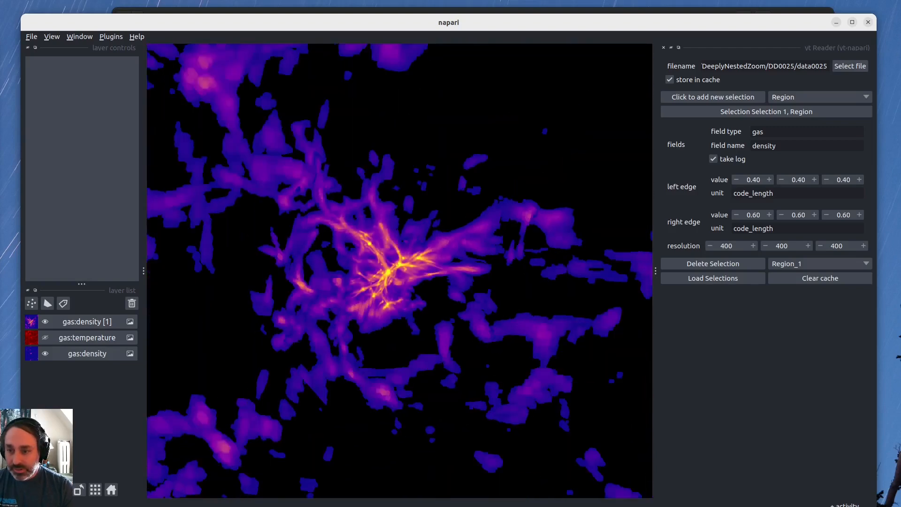
Switch the viewer to 2D and move through the volume to slice 1003 to examine the central density structure.
{"action": "key", "text": "ctrl+y"}
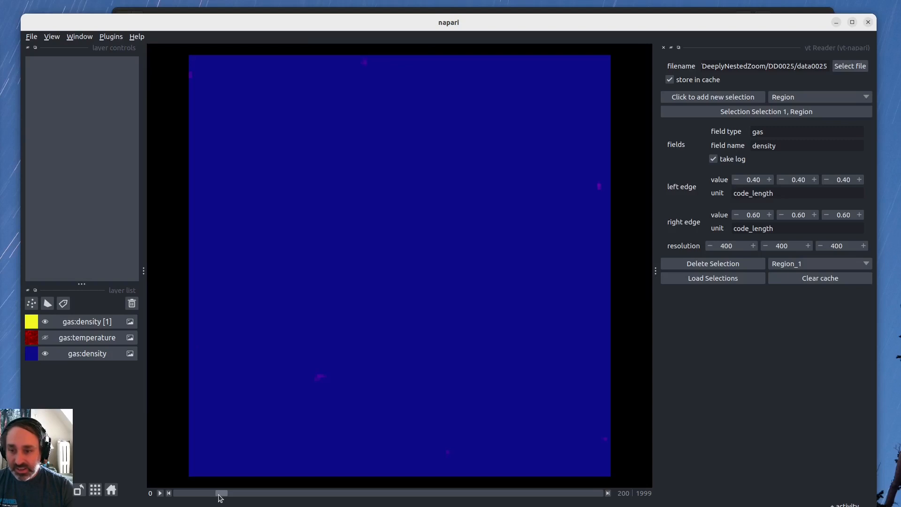
{"action": "left_click_drag", "start_coordinate": [222, 493], "coordinate": [389, 486]}
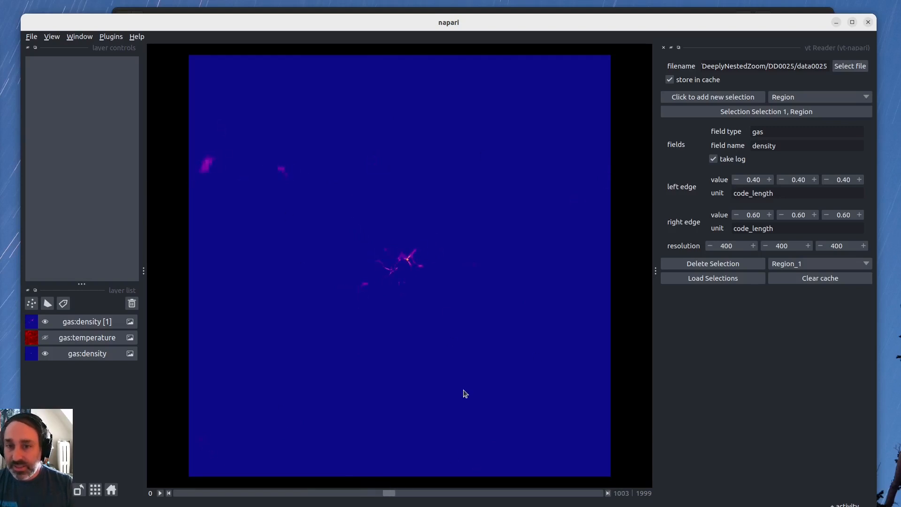
Delete the gas:density [1], gas:temperature and gas:density layers.
{"action": "left_click", "coordinate": [79, 324]}
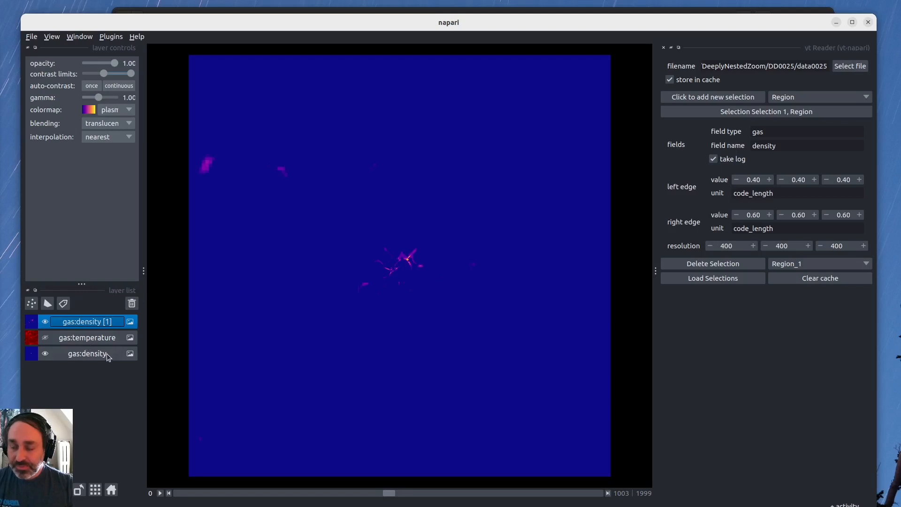
{"action": "left_click", "coordinate": [101, 353], "text": "shift"}
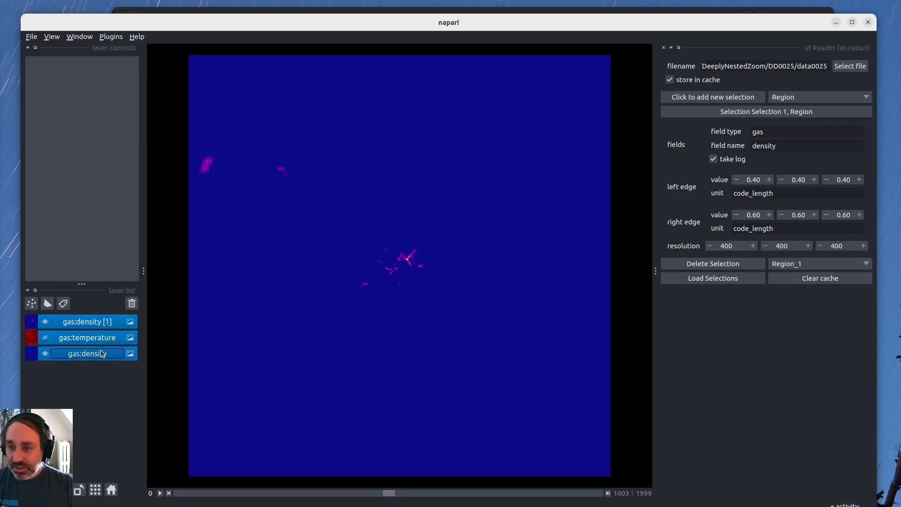
{"action": "left_click", "coordinate": [132, 304]}
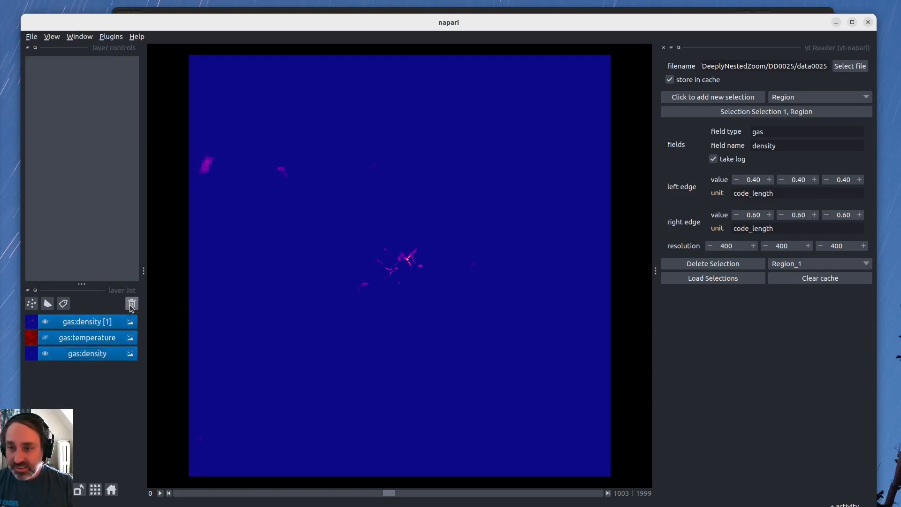
Delete the existing gas density Region selection from the yt Reader.
{"action": "left_click", "coordinate": [765, 112]}
{"action": "left_click", "coordinate": [759, 114]}
{"action": "left_click", "coordinate": [756, 114]}
{"action": "left_click", "coordinate": [739, 127]}
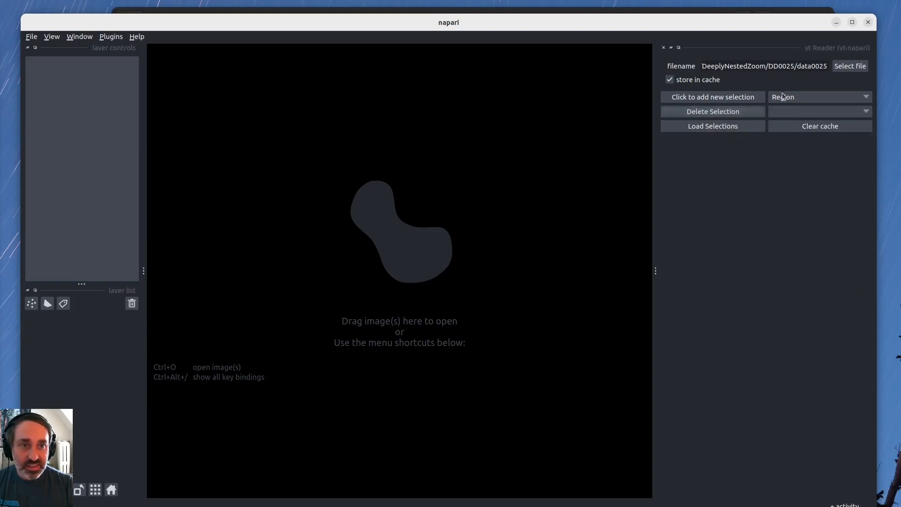
Add a Slice selection with field type gas, field name density and normal x.
{"action": "left_click", "coordinate": [798, 97]}
{"action": "left_click", "coordinate": [793, 109]}
{"action": "left_click", "coordinate": [732, 97]}
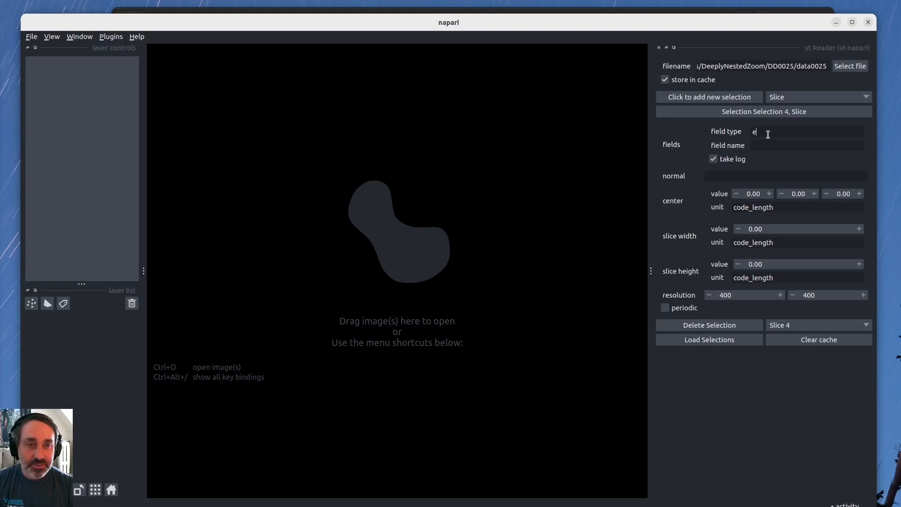
{"action": "key", "text": "Tab"}
{"action": "key", "text": "Tab"}
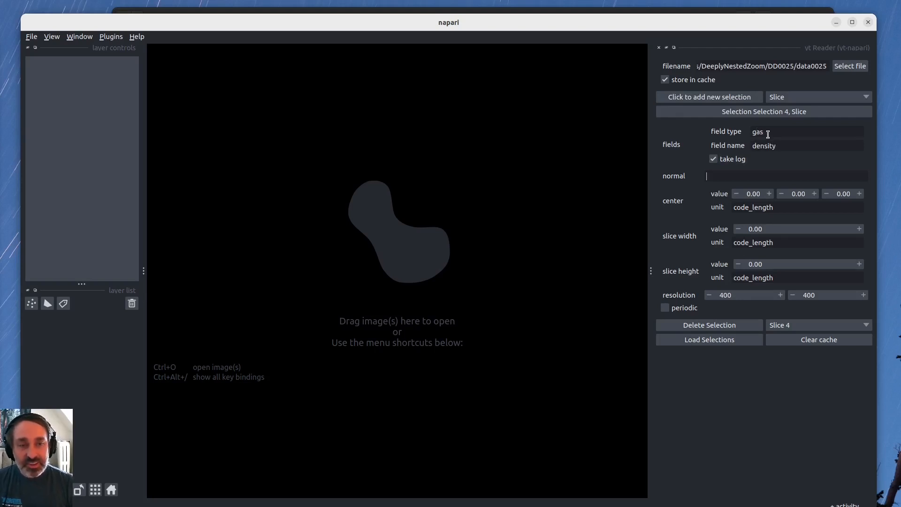
{"action": "key", "text": "Tab"}
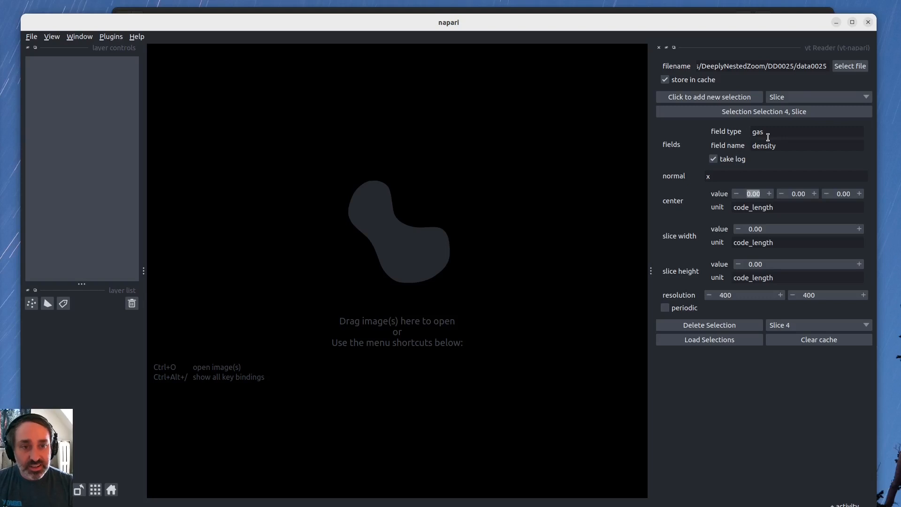
Set the slice's center to 0.50, 0.50, 0.50 in code_length.
{"action": "type", "text": "0.5"}
{"action": "key", "text": "Tab"}
{"action": "type", "text": "0.5"}
{"action": "key", "text": "Tab"}
{"action": "type", "text": "0.5"}
{"action": "key", "text": "Tab"}
{"action": "key", "text": "Tab"}
Set the slice width and slice height both to 0.40 code_length.
{"action": "type", "text": "."}
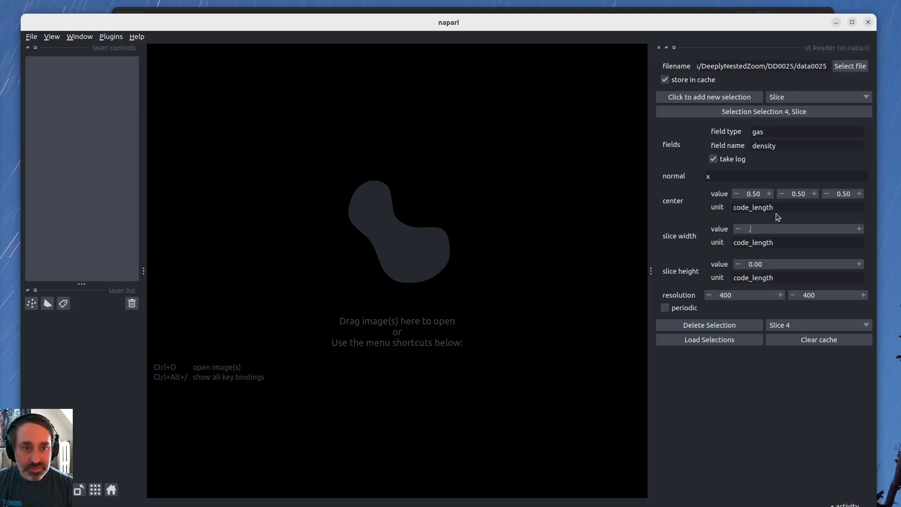
{"action": "key", "text": "Tab"}
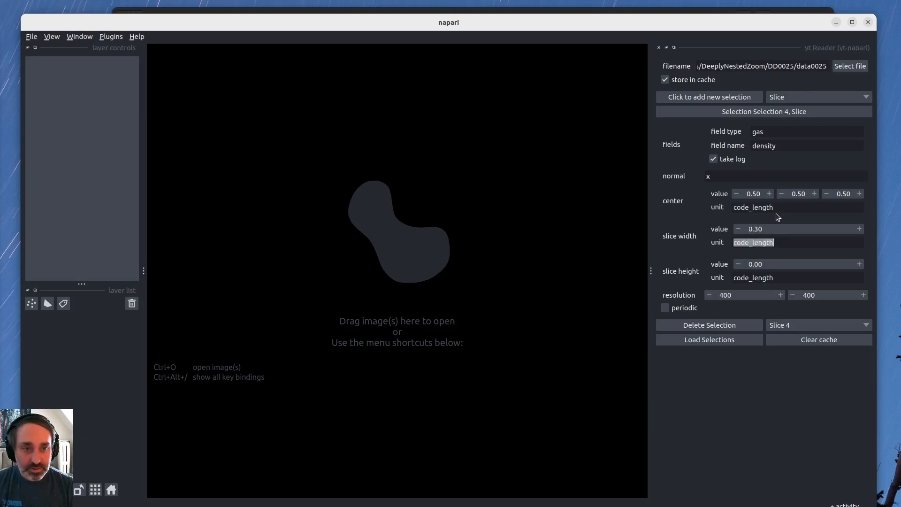
{"action": "key", "text": "shift+Tab"}
{"action": "type", "text": ".4"}
{"action": "key", "text": "Tab"}
{"action": "key", "text": "Tab"}
{"action": "type", "text": ".4"}
{"action": "key", "text": "Tab"}
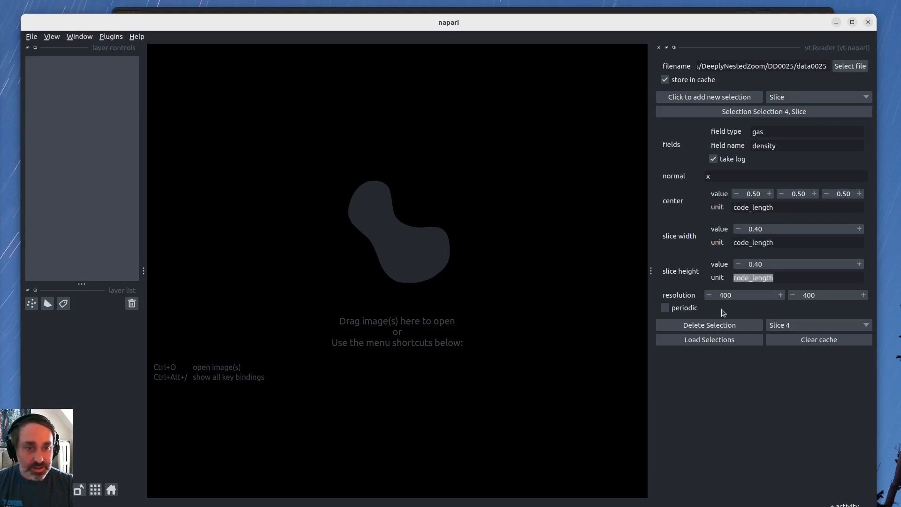
Load the gas density slice into the viewer and inspect the filaments around its center.
{"action": "left_click", "coordinate": [729, 297]}
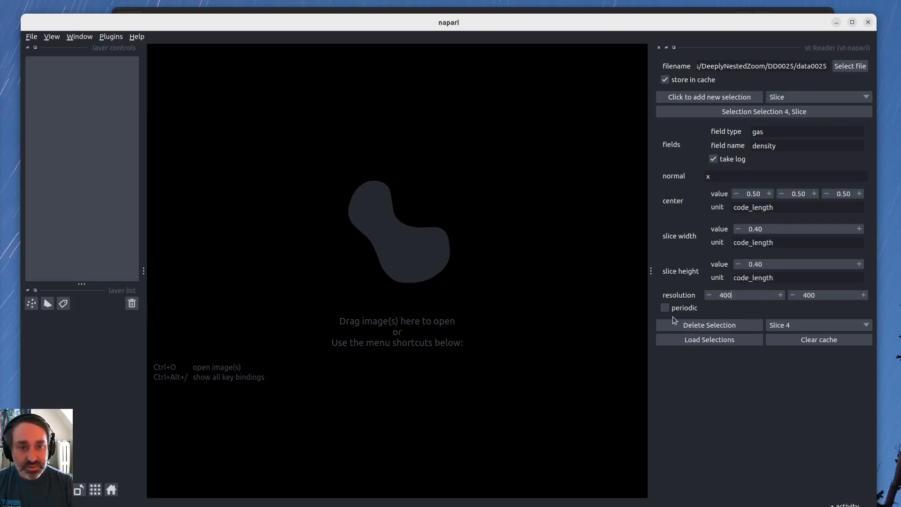
{"action": "left_click", "coordinate": [703, 339]}
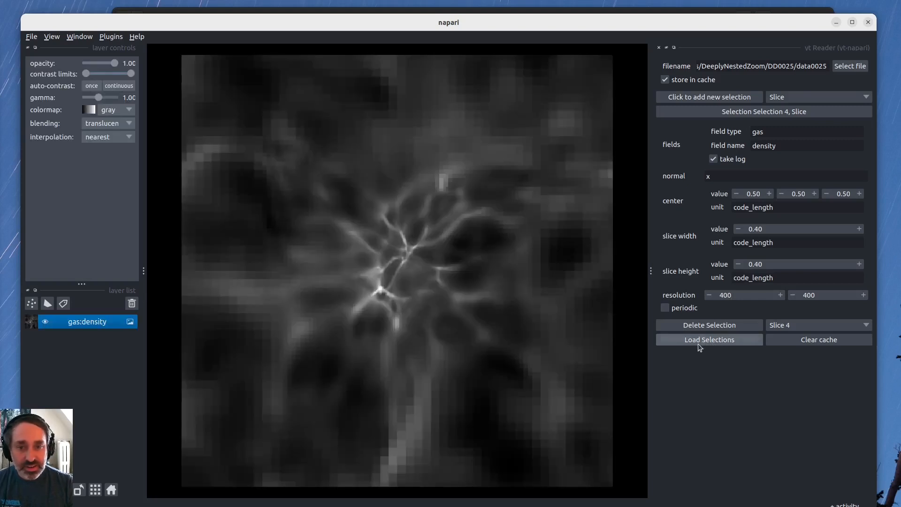
{"action": "scroll", "coordinate": [398, 255], "scroll_direction": "down", "scroll_amount": 4}
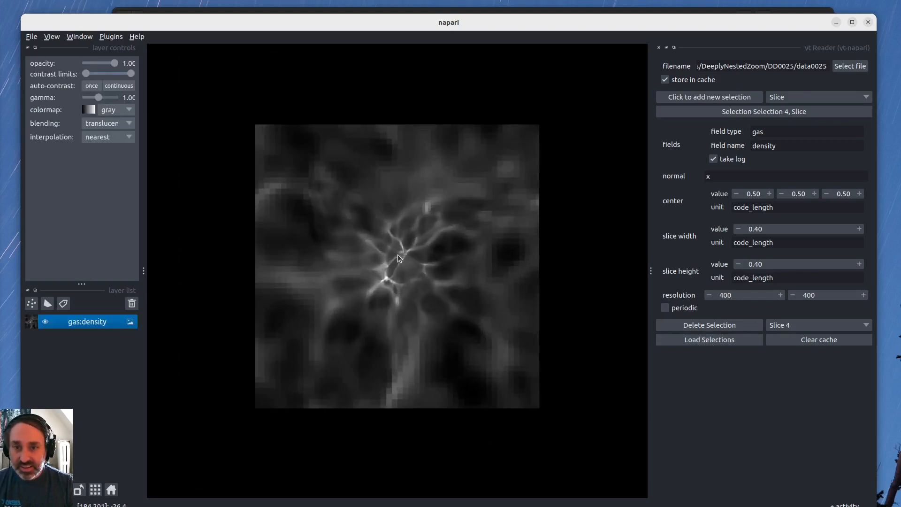
{"action": "scroll", "coordinate": [398, 255], "scroll_direction": "up", "scroll_amount": 6}
{"action": "scroll", "coordinate": [413, 265], "scroll_direction": "down", "scroll_amount": 2}
{"action": "scroll", "coordinate": [427, 264], "scroll_direction": "down", "scroll_amount": 3}
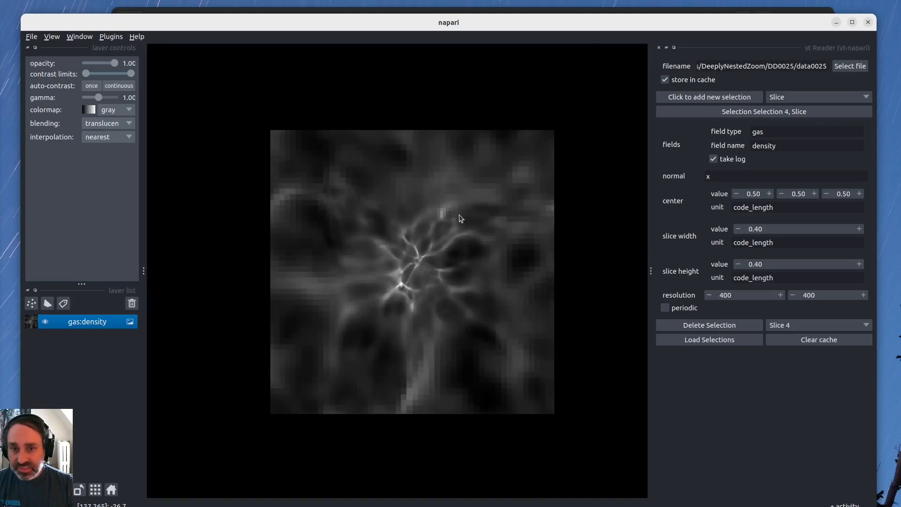
{"action": "scroll", "coordinate": [440, 231], "scroll_direction": "up", "scroll_amount": 1}
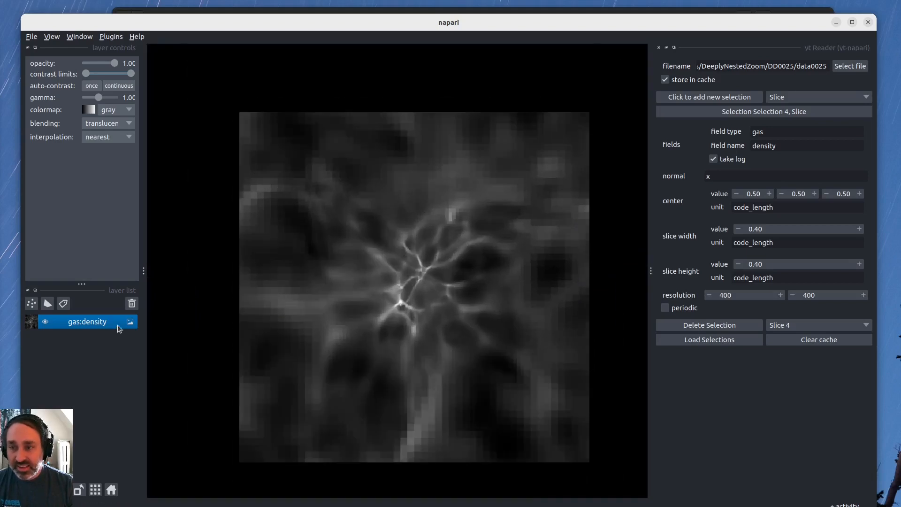
{"action": "left_click_drag", "start_coordinate": [403, 263], "coordinate": [353, 257]}
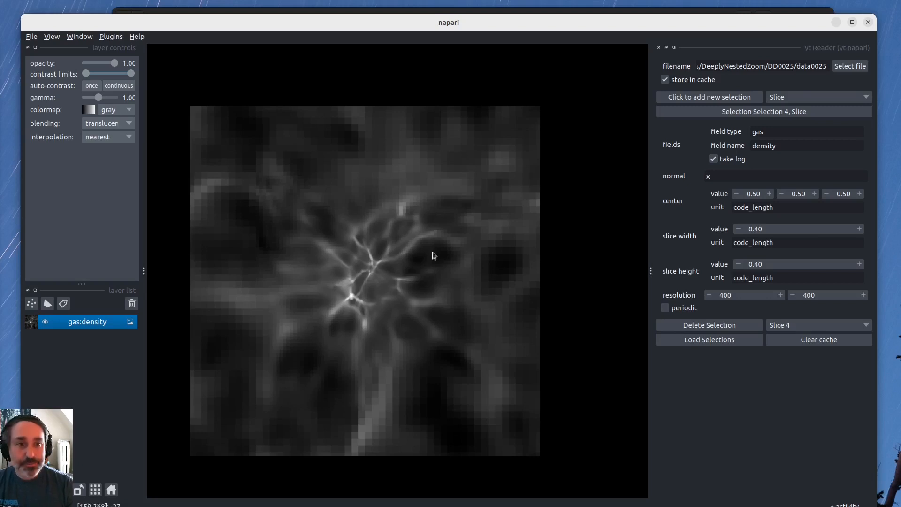
Add two more blank Slice selections and collapse the settings of all three slice selections.
{"action": "left_click", "coordinate": [745, 111]}
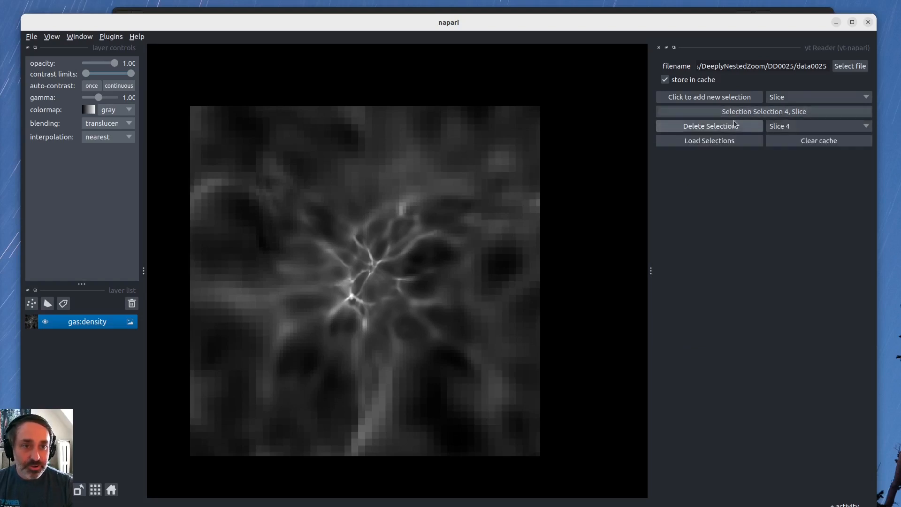
{"action": "left_click", "coordinate": [723, 97]}
{"action": "left_click", "coordinate": [722, 96]}
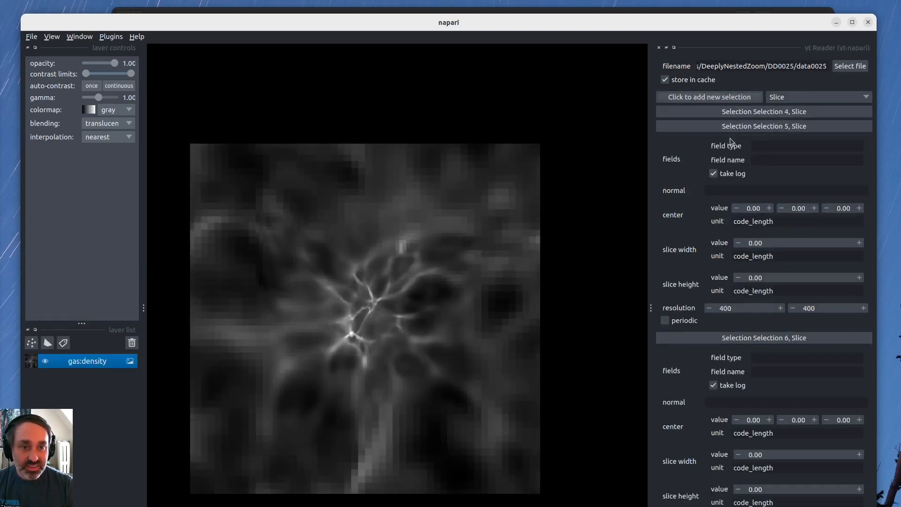
{"action": "left_click", "coordinate": [727, 126]}
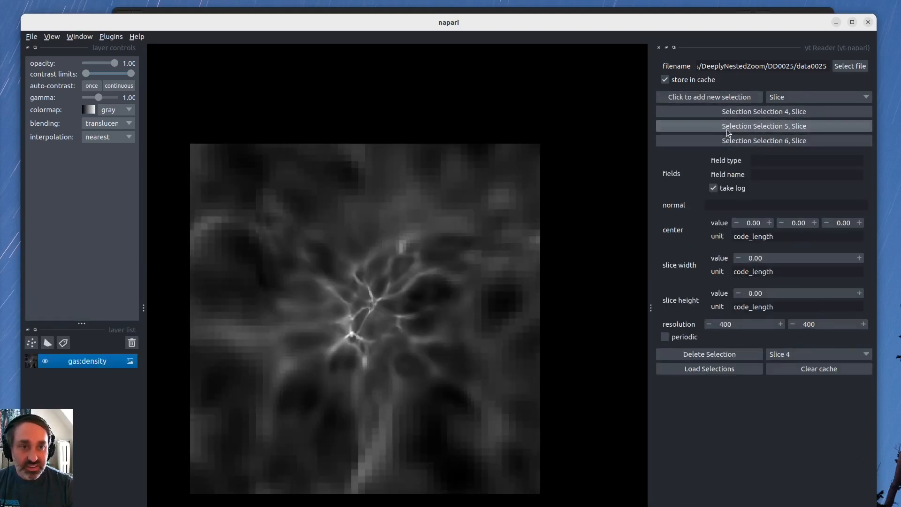
{"action": "left_click", "coordinate": [787, 140]}
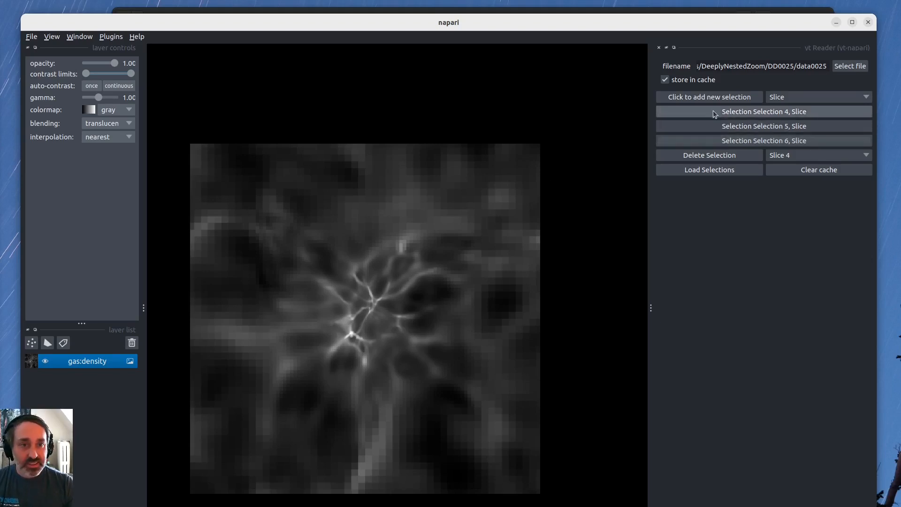
Move the napari window slightly up and make it narrower.
{"action": "double_click", "coordinate": [810, 68]}
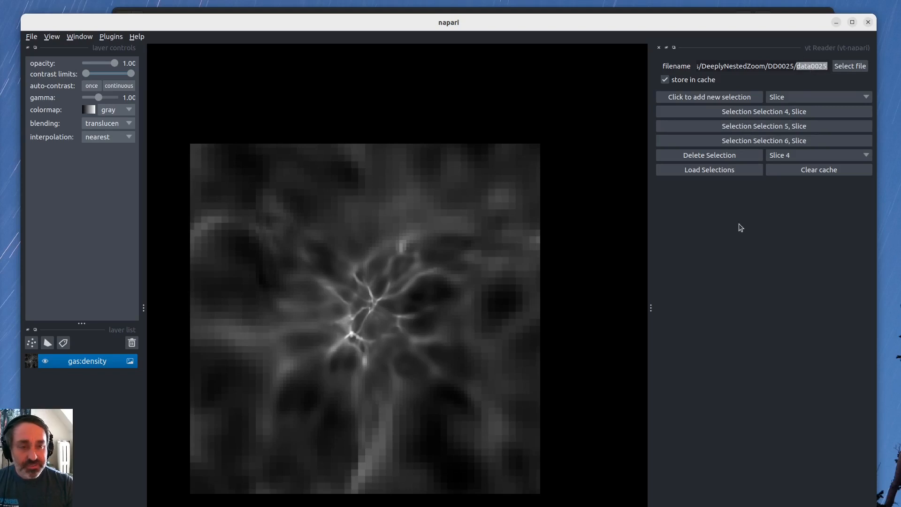
{"action": "left_click_drag", "start_coordinate": [585, 21], "coordinate": [589, 13]}
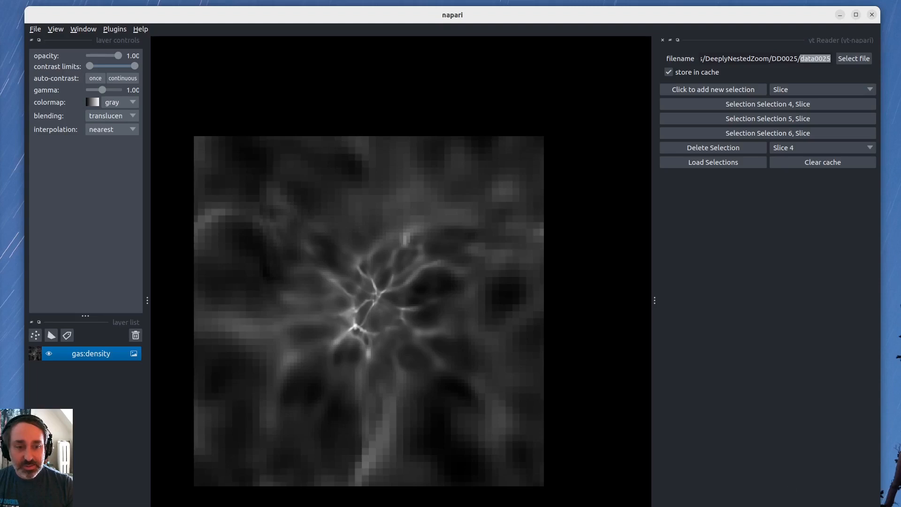
{"action": "left_click_drag", "start_coordinate": [879, 486], "coordinate": [842, 486]}
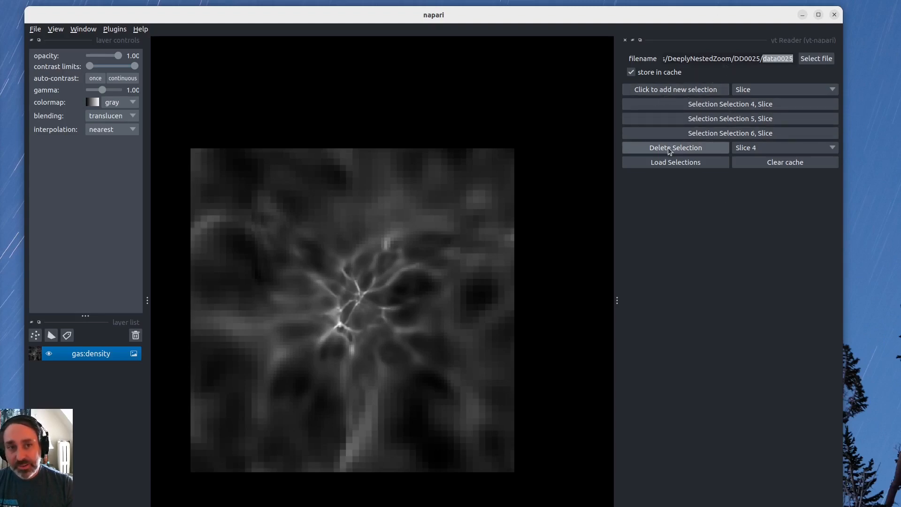
{"action": "left_click", "coordinate": [694, 107]}
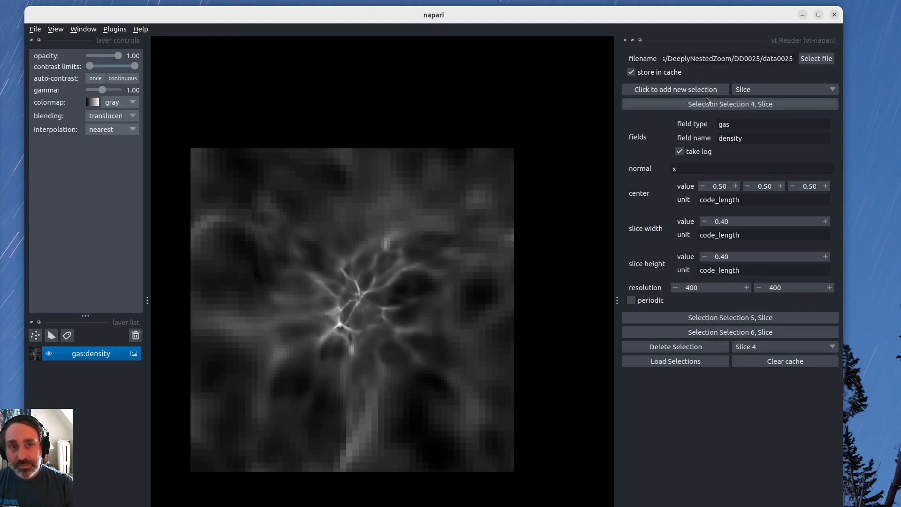
{"action": "left_click", "coordinate": [675, 107]}
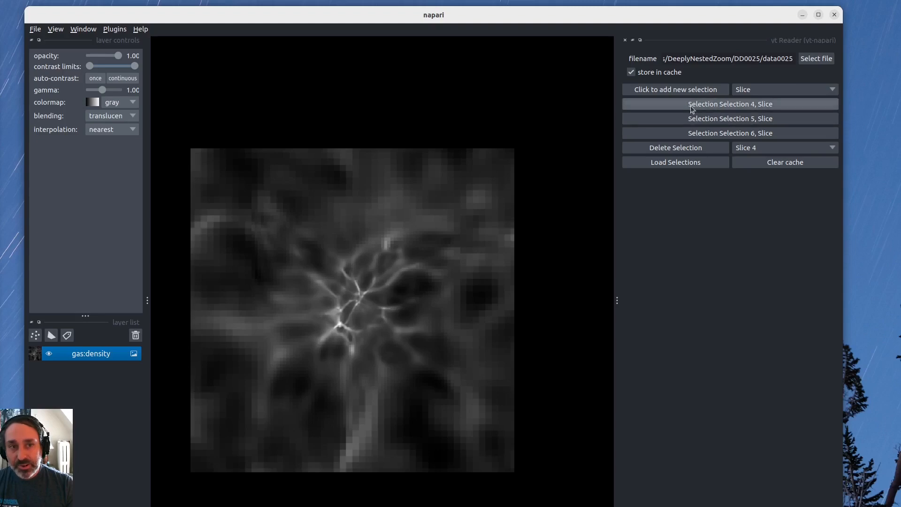
{"action": "left_click", "coordinate": [699, 134]}
{"action": "left_click", "coordinate": [698, 134]}
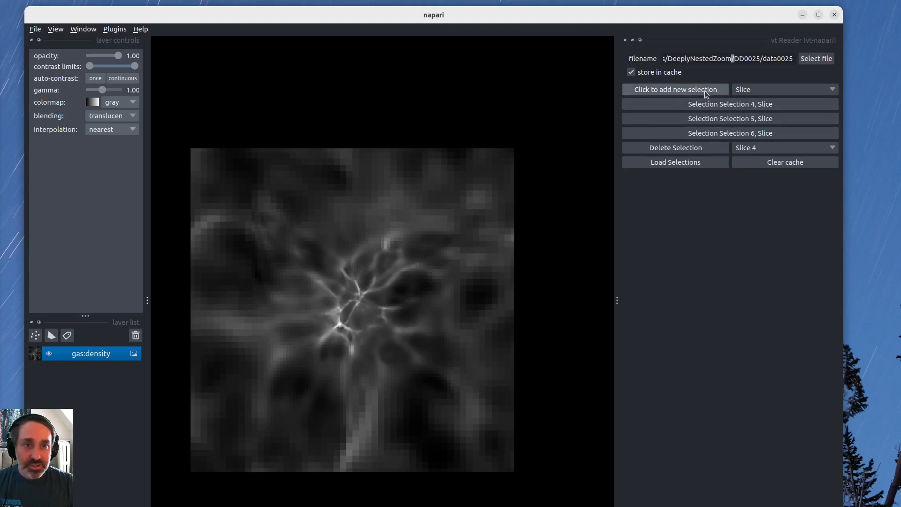
Add a fourth Slice selection with blank fields and shift the napari window slightly up.
{"action": "left_click", "coordinate": [746, 87]}
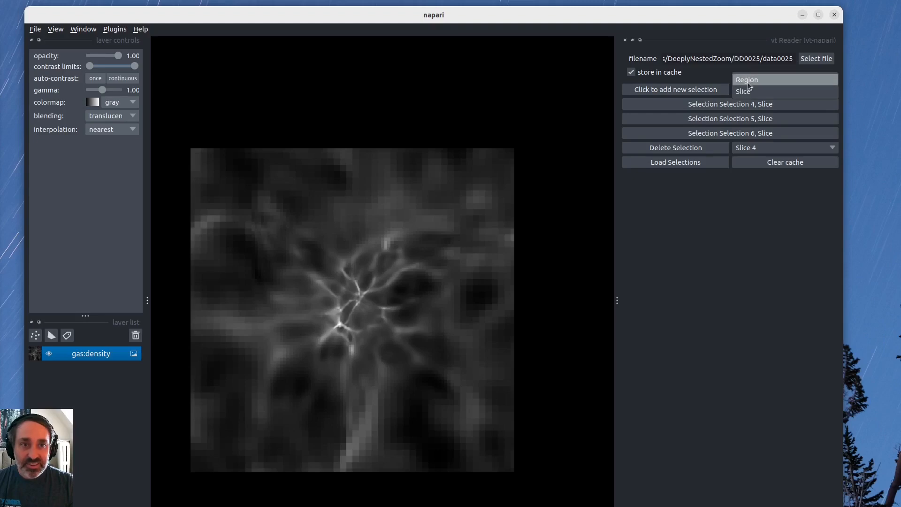
{"action": "left_click", "coordinate": [713, 89]}
{"action": "left_click", "coordinate": [712, 90]}
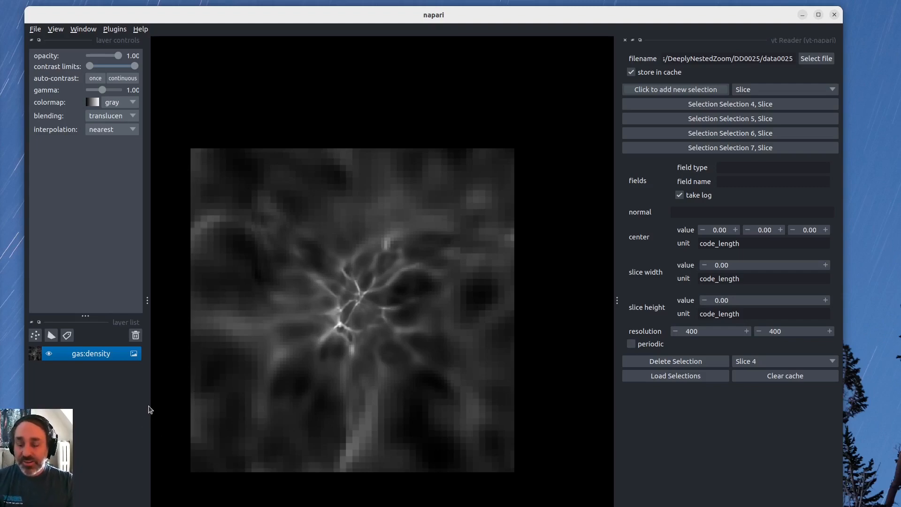
{"action": "left_click_drag", "start_coordinate": [184, 14], "coordinate": [190, 1]}
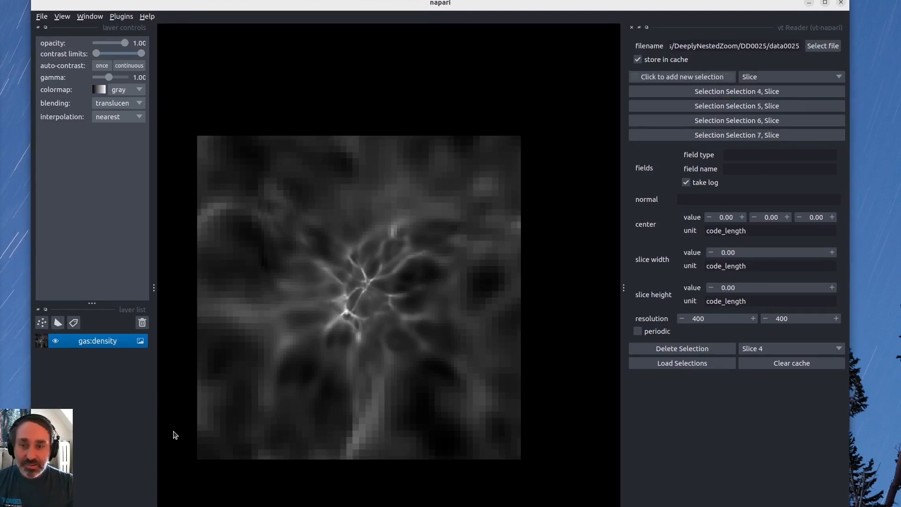